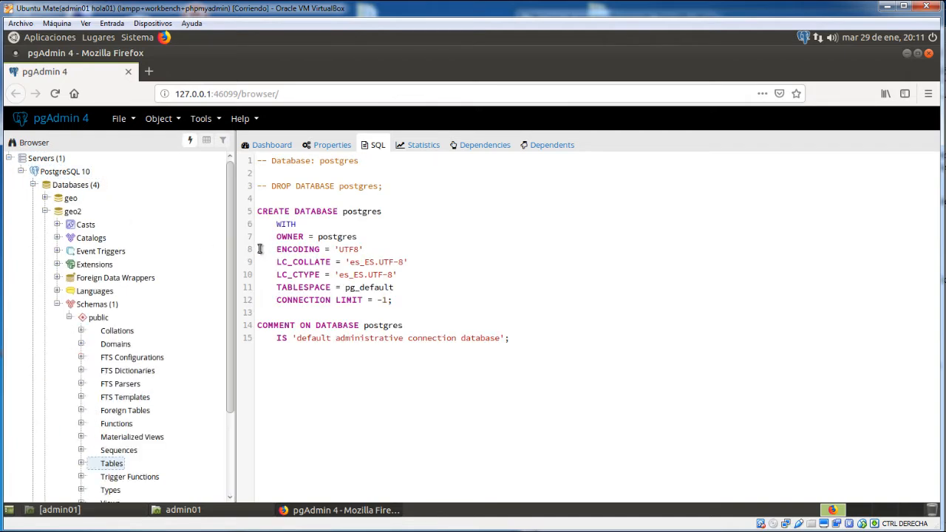
# Collapse the geo2 database and expand the Login/Group Roles of the PostgreSQL 10 server to view its roles
pyautogui.click(45, 212)
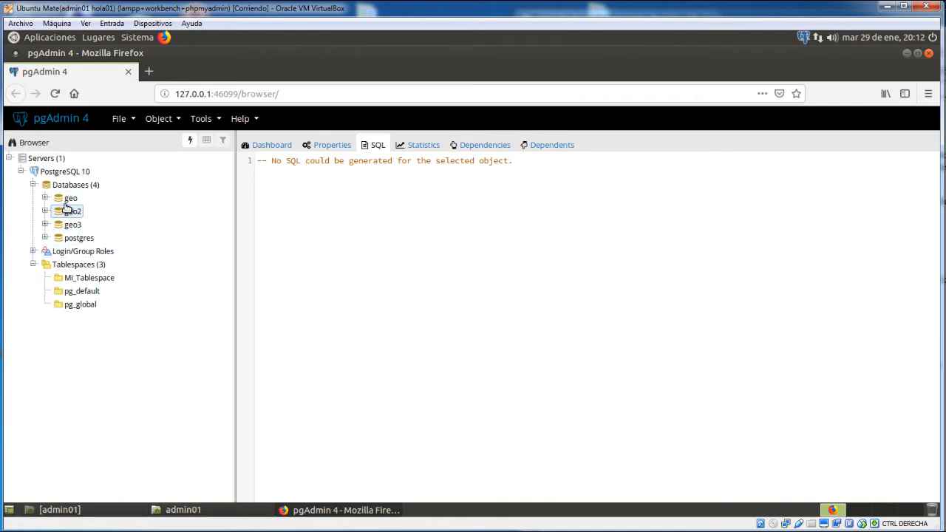
pyautogui.click(33, 252)
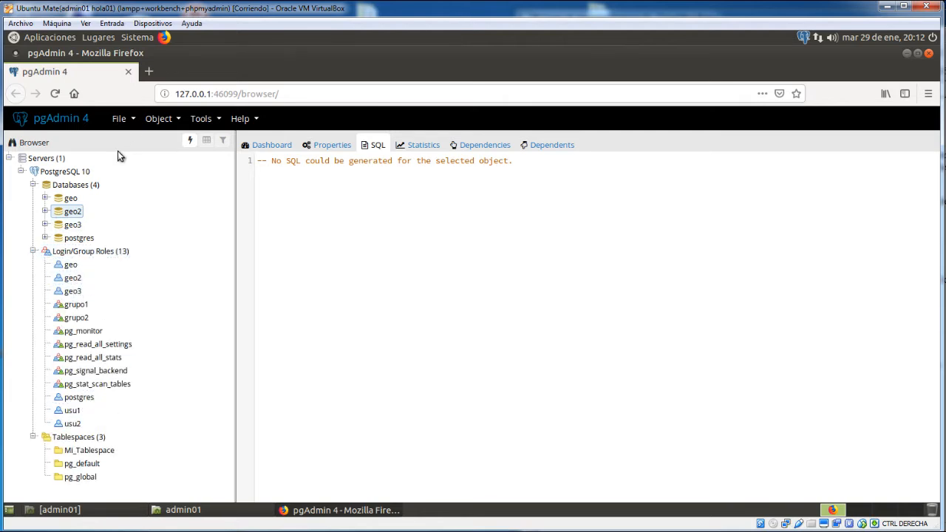
pyautogui.rightClick(61, 175)
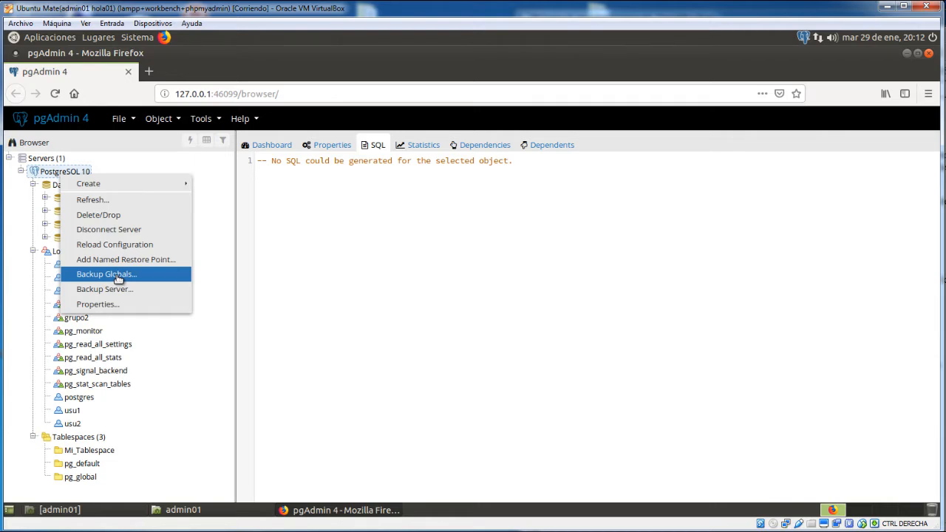
pyautogui.click(274, 254)
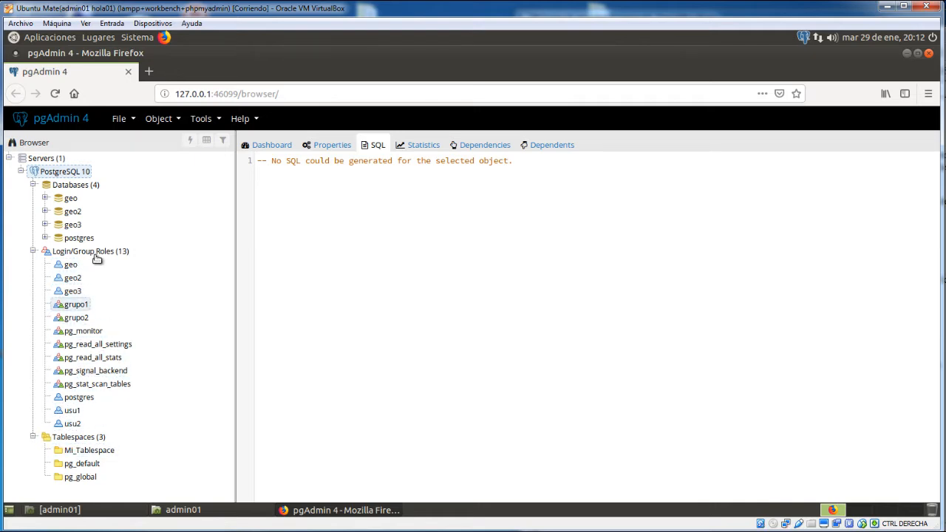
# Back up the global objects of the PostgreSQL 10 server to the file globales with the role postgres
pyautogui.rightClick(72, 172)
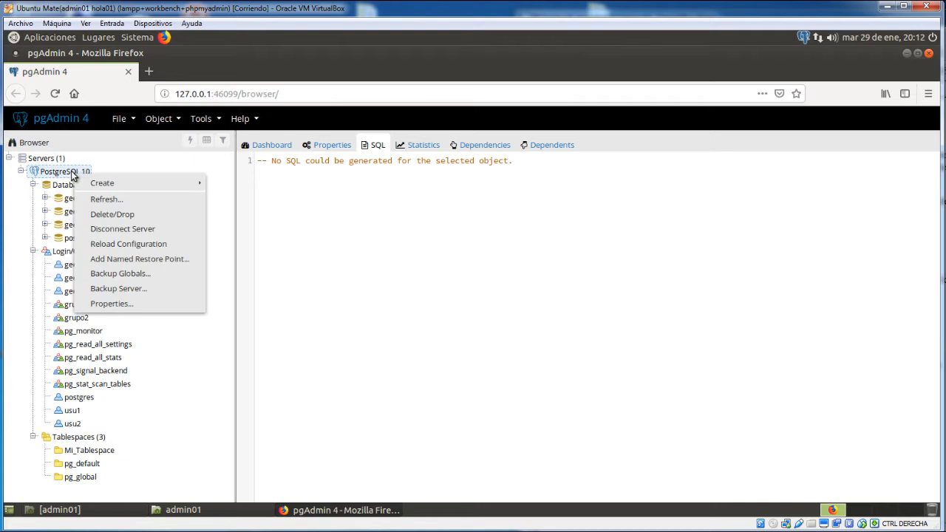
pyautogui.click(129, 274)
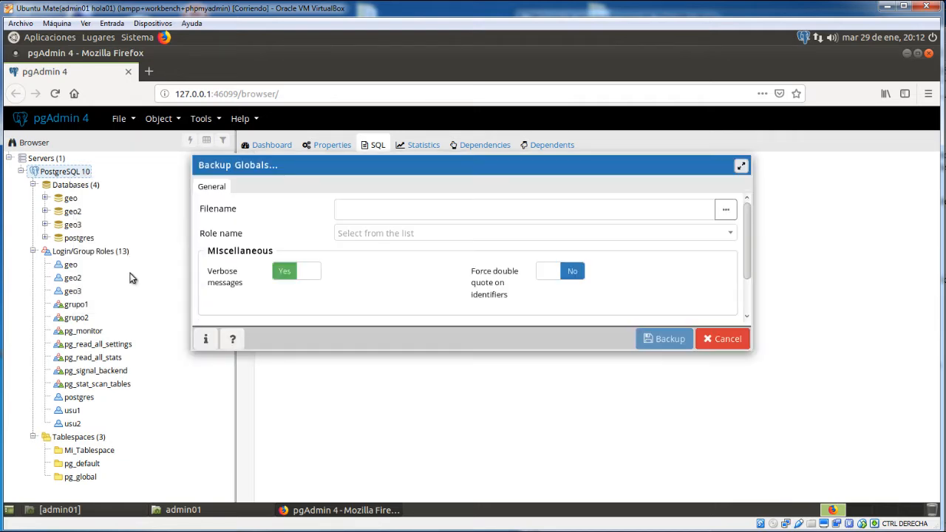
pyautogui.click(377, 216)
pyautogui.write('globales')
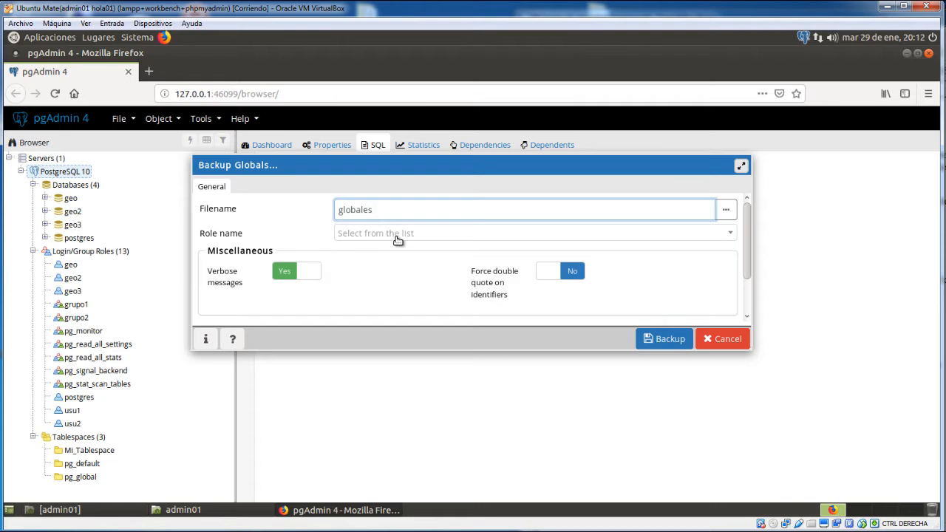
pyautogui.click(399, 233)
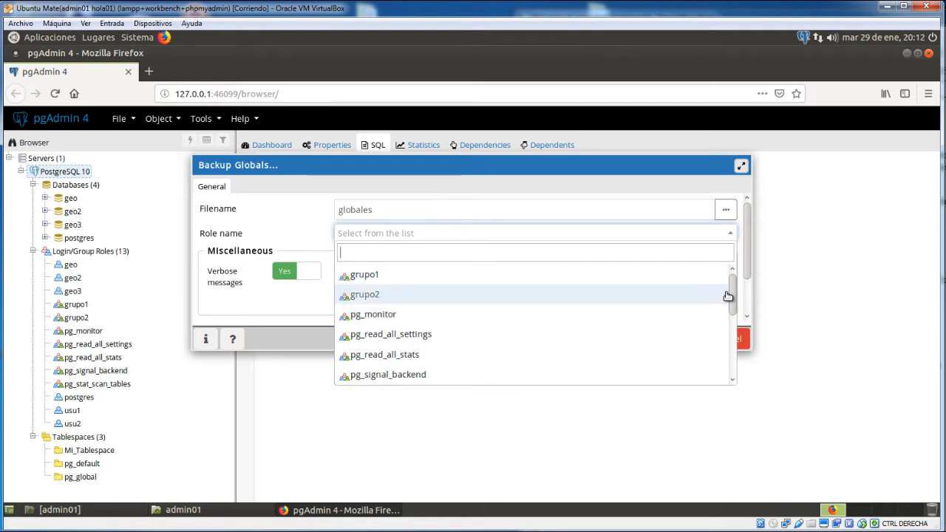
pyautogui.moveTo(730, 294); pyautogui.dragTo(668, 359)
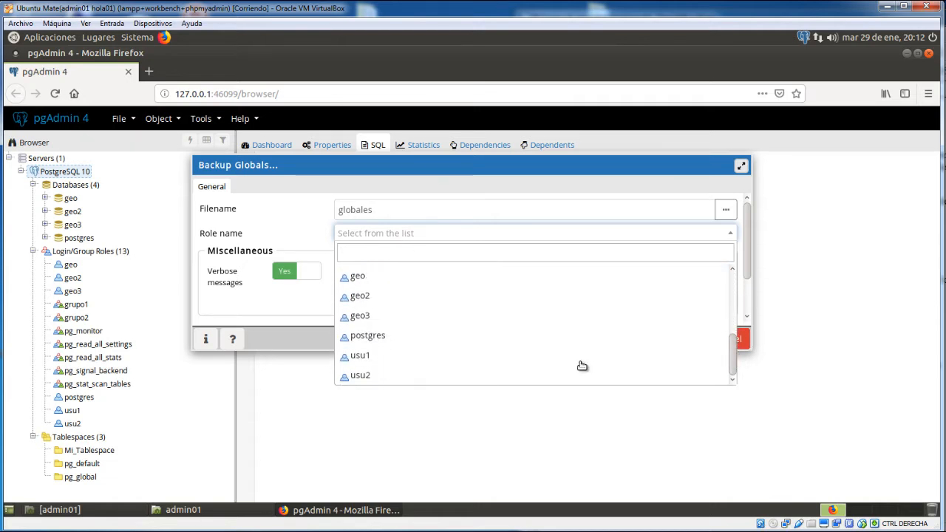
pyautogui.click(393, 335)
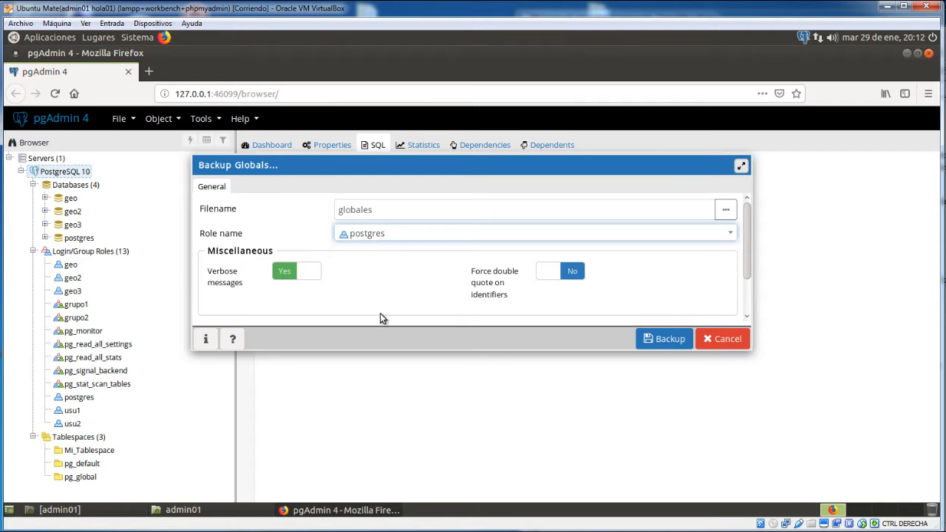
pyautogui.click(663, 340)
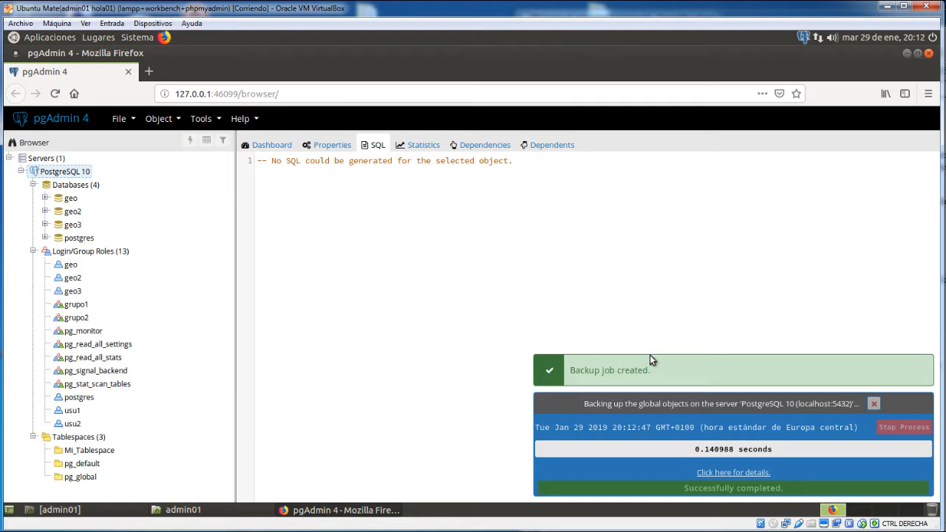
pyautogui.click(874, 404)
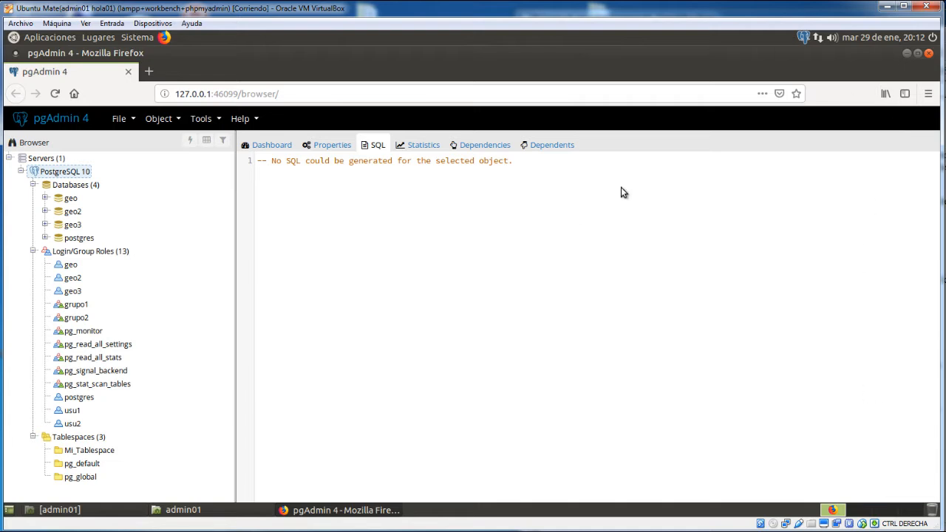
# Switch to the file manager and open the globales backup file from the home folder in Pluma
pyautogui.click(184, 511)
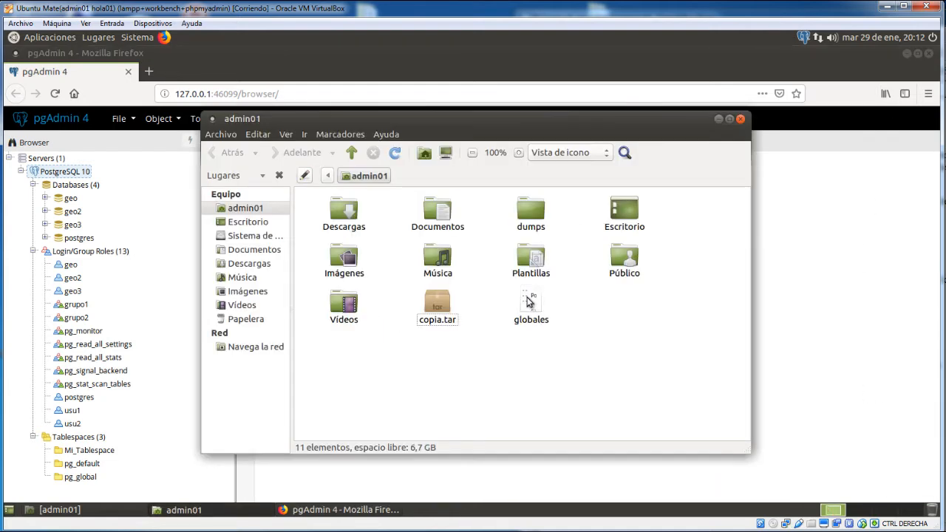
pyautogui.click(530, 303)
pyautogui.rightClick(530, 303)
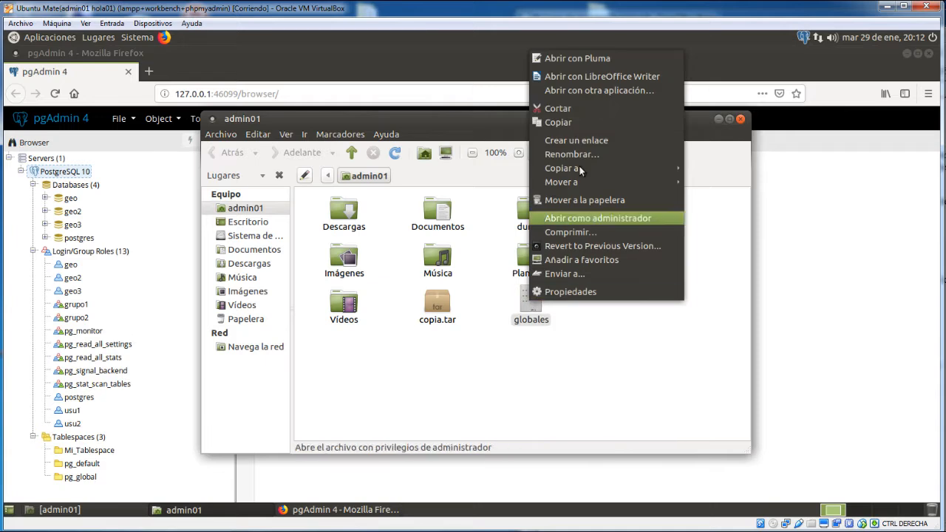
pyautogui.click(575, 58)
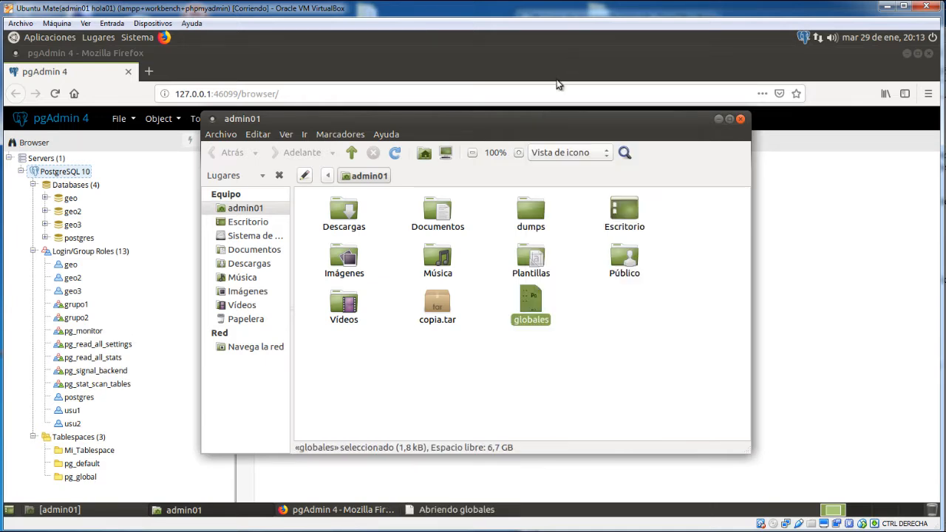
# Examine the role and tablespace statements in the globales dump, close it and return to pgAdmin
pyautogui.moveTo(69, 276); pyautogui.dragTo(108, 431)
pyautogui.scroll(-5, 155, 304)
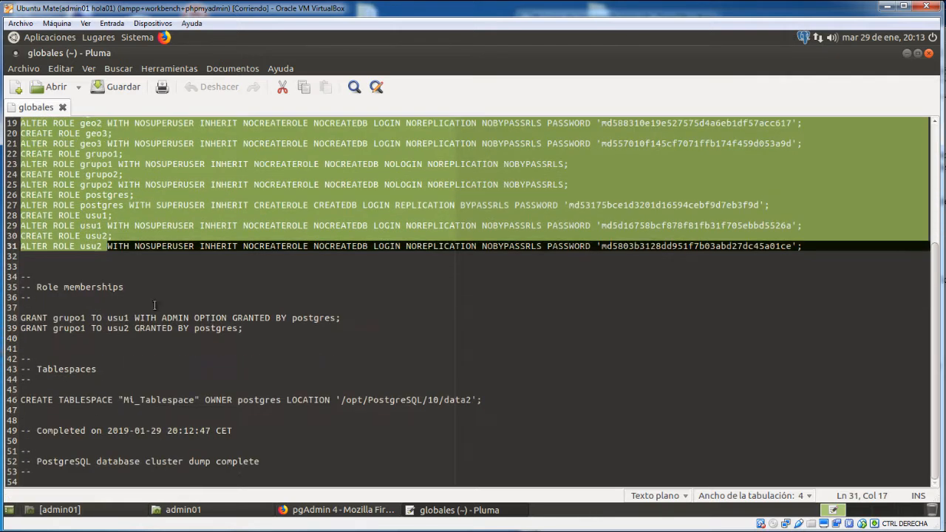
pyautogui.click(111, 400)
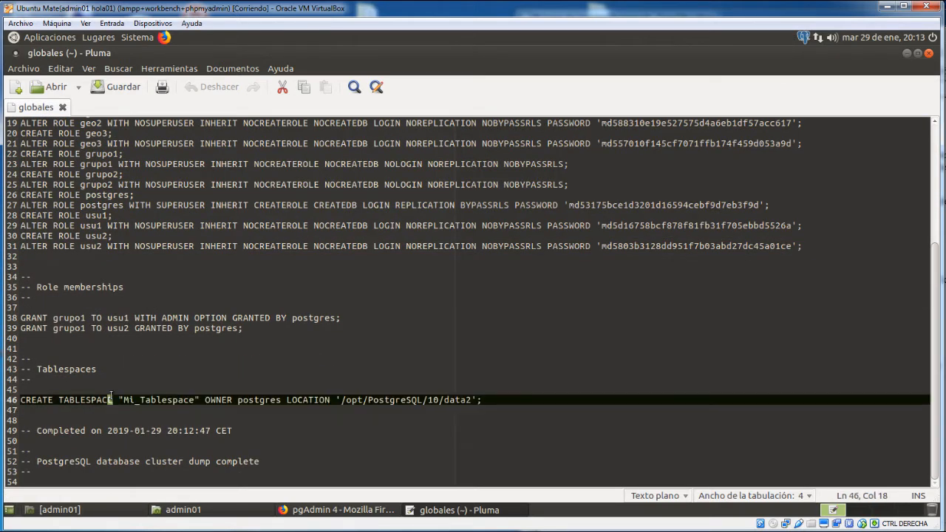
pyautogui.scroll(6, 199, 345)
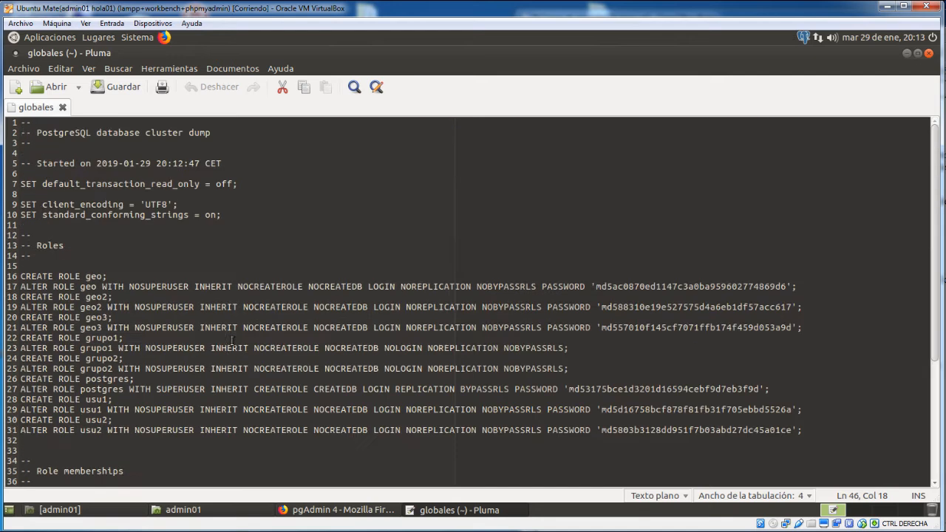
pyautogui.click(930, 54)
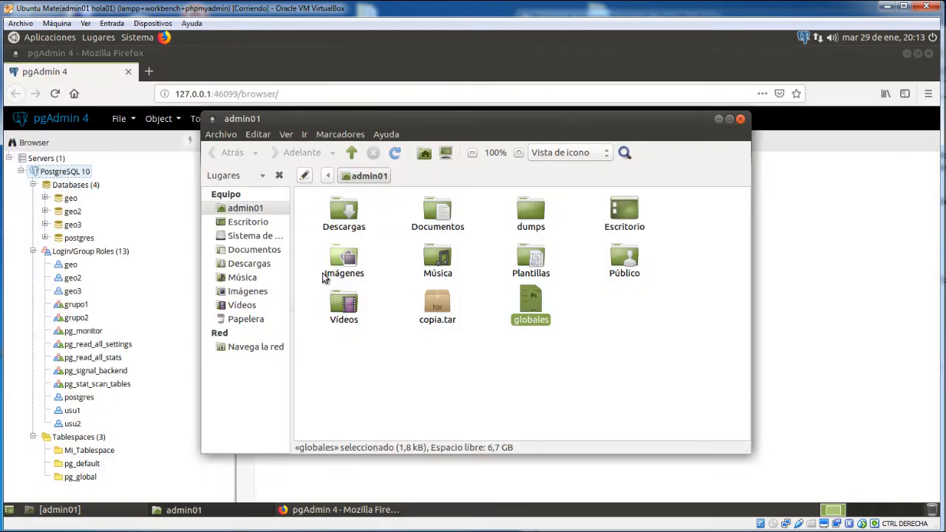
pyautogui.click(719, 120)
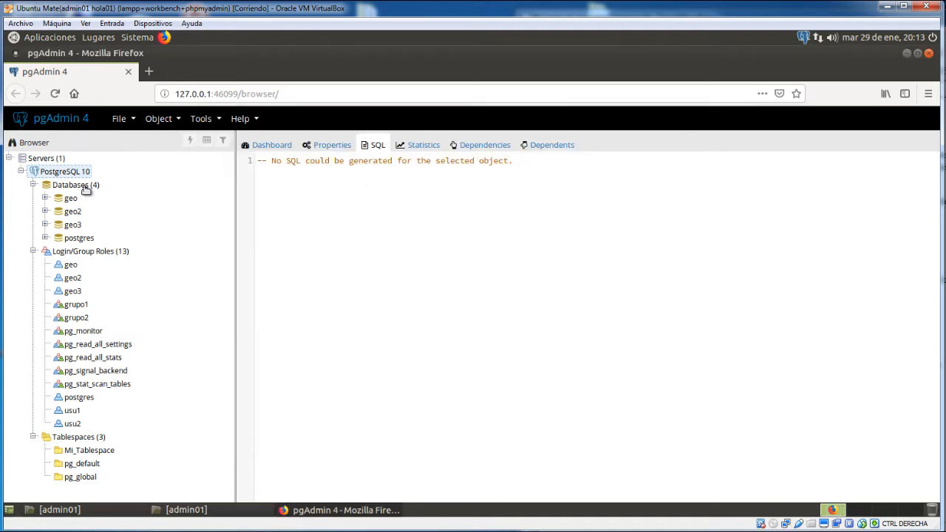
# Prepare a full backup of the PostgreSQL 10 server with the filename todo_el_servidor and the role postgres
pyautogui.rightClick(62, 174)
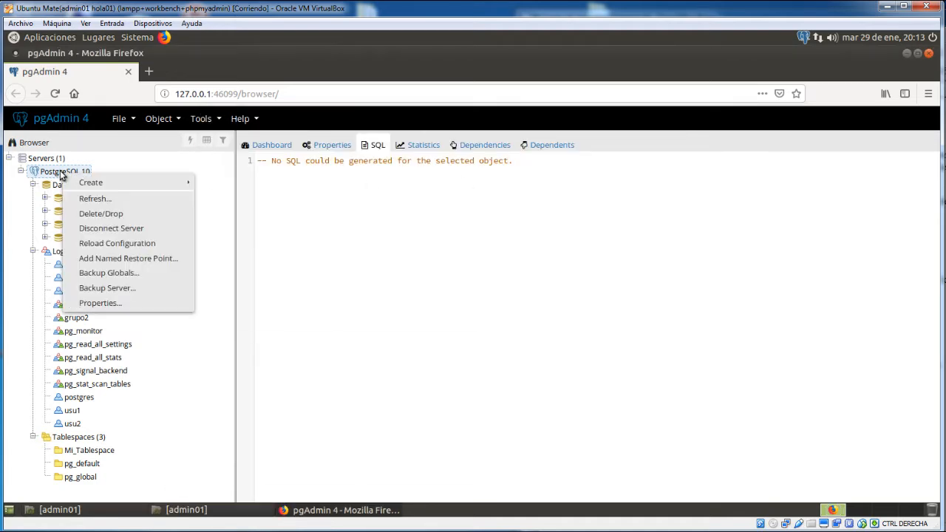
pyautogui.click(112, 288)
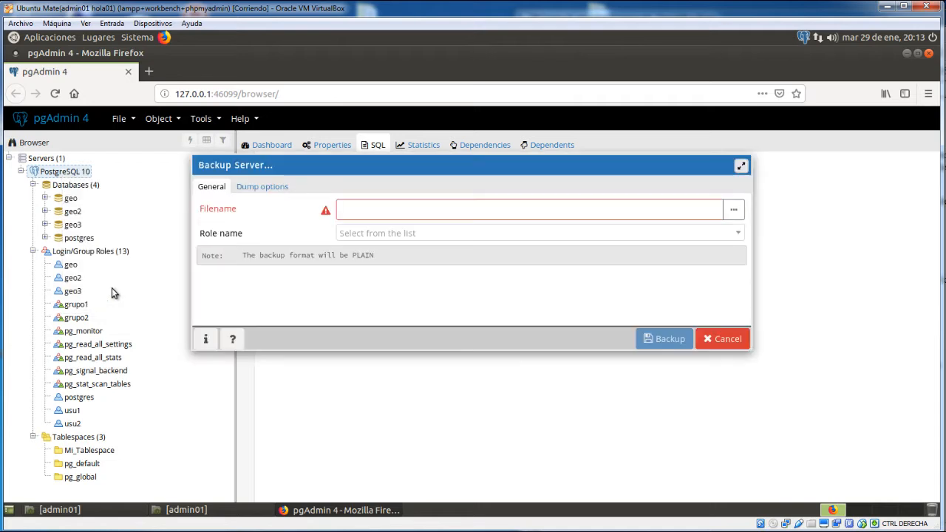
pyautogui.click(410, 210)
pyautogui.write('todo_el_servidor')
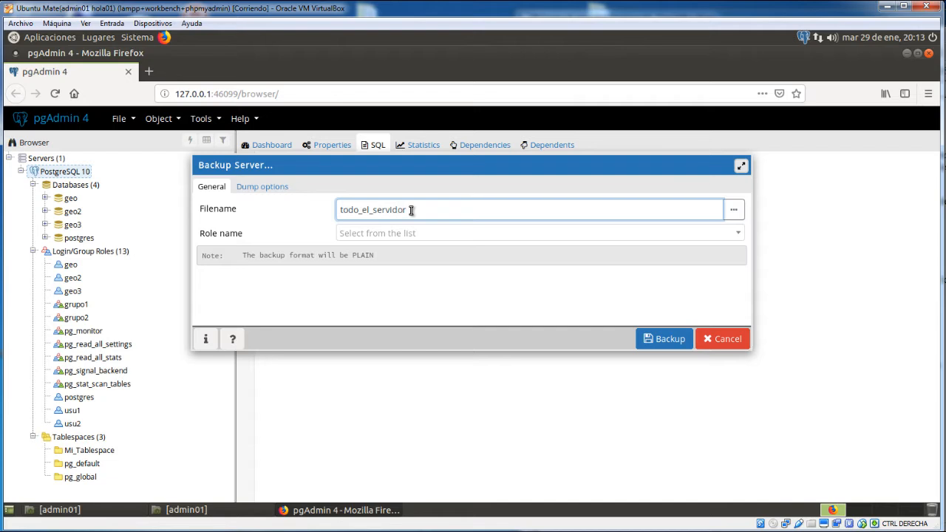
pyautogui.click(432, 235)
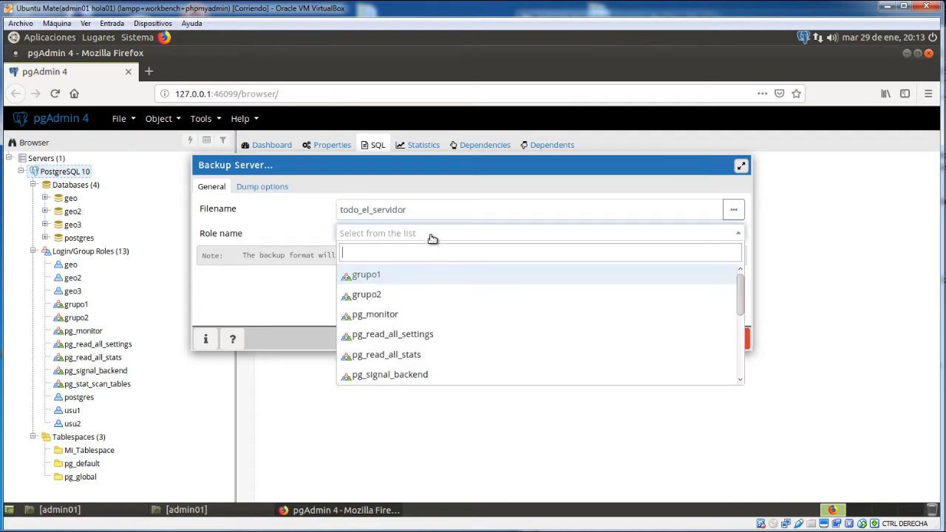
pyautogui.moveTo(742, 299); pyautogui.dragTo(736, 362)
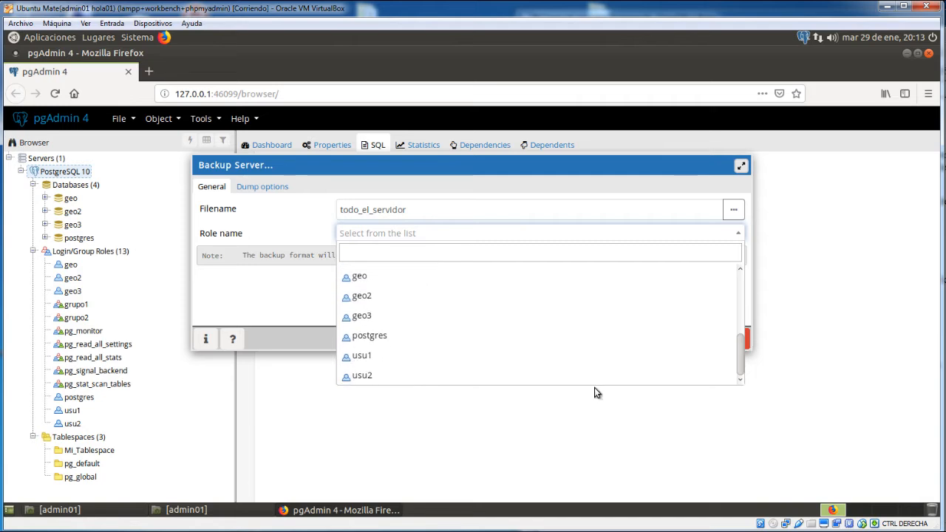
pyautogui.click(405, 336)
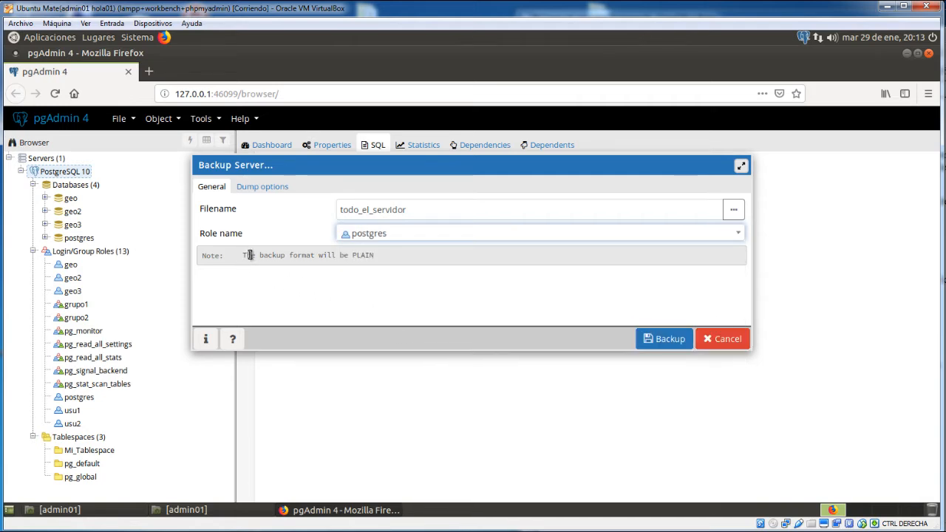
# Check the backup format note and the dump options, and run the server backup with the default options
pyautogui.moveTo(290, 255); pyautogui.dragTo(365, 256)
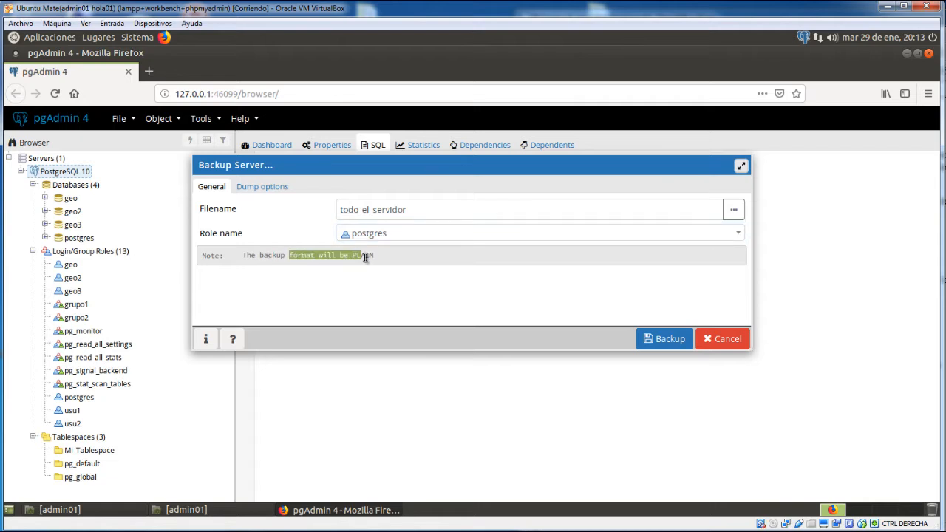
pyautogui.click(271, 187)
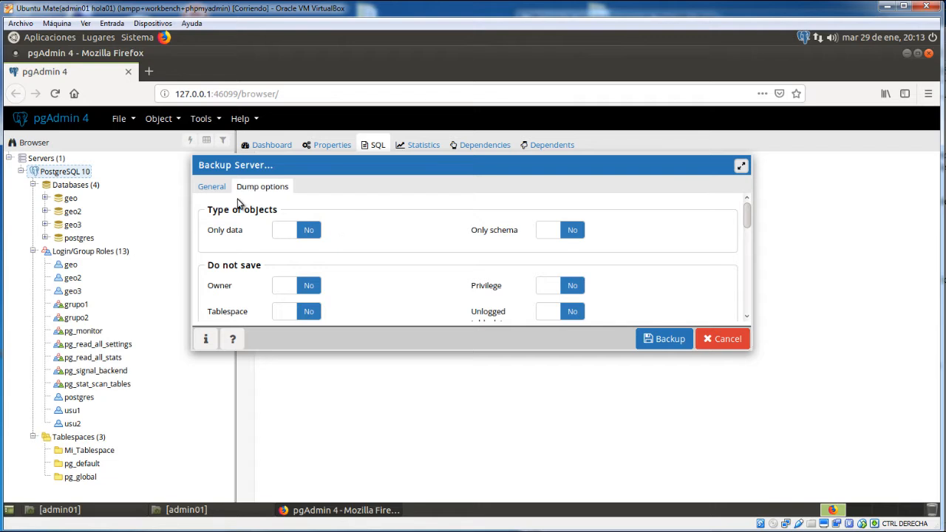
pyautogui.moveTo(749, 218); pyautogui.dragTo(744, 307)
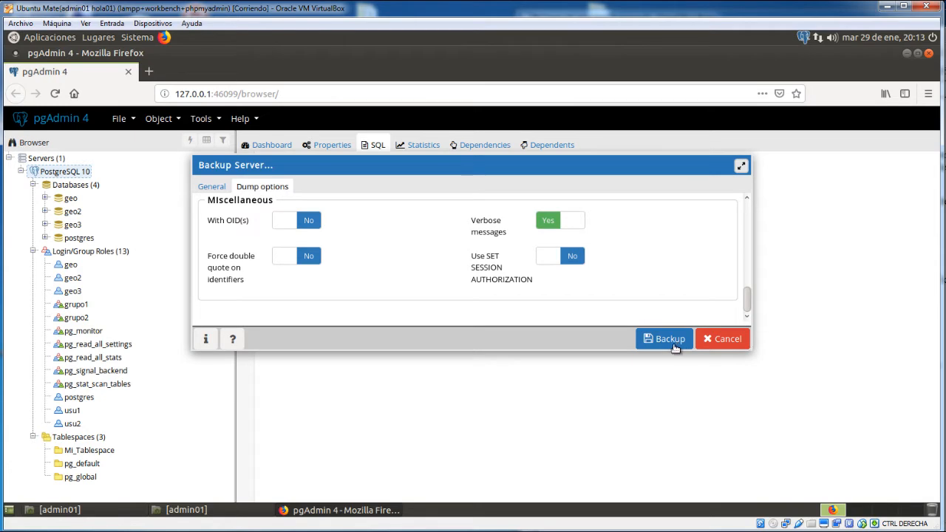
pyautogui.click(670, 340)
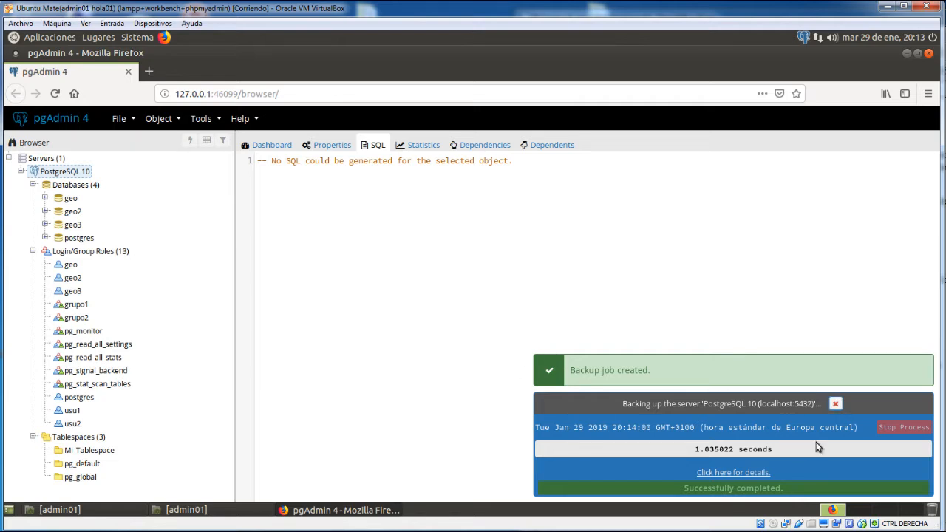
pyautogui.click(836, 404)
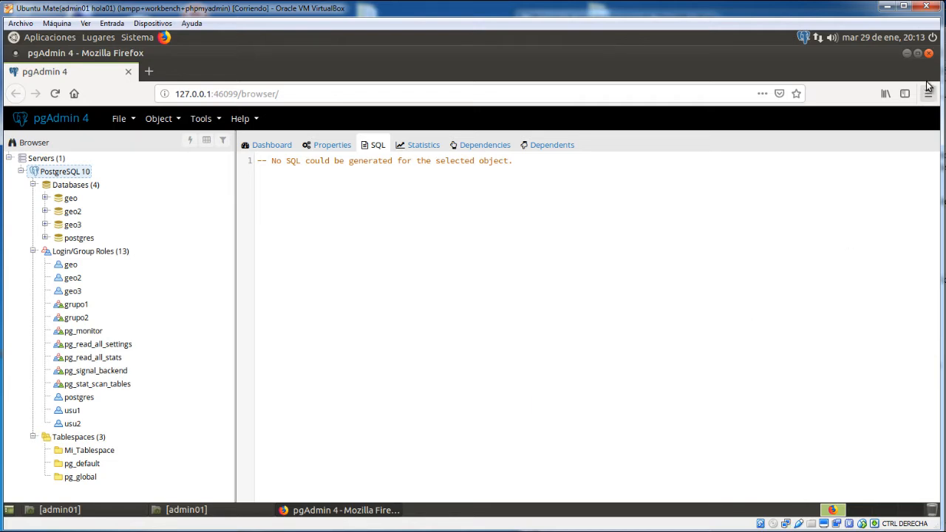
# Switch to the file manager and open the todo_el_servidor backup file from the home folder in Pluma
pyautogui.click(908, 54)
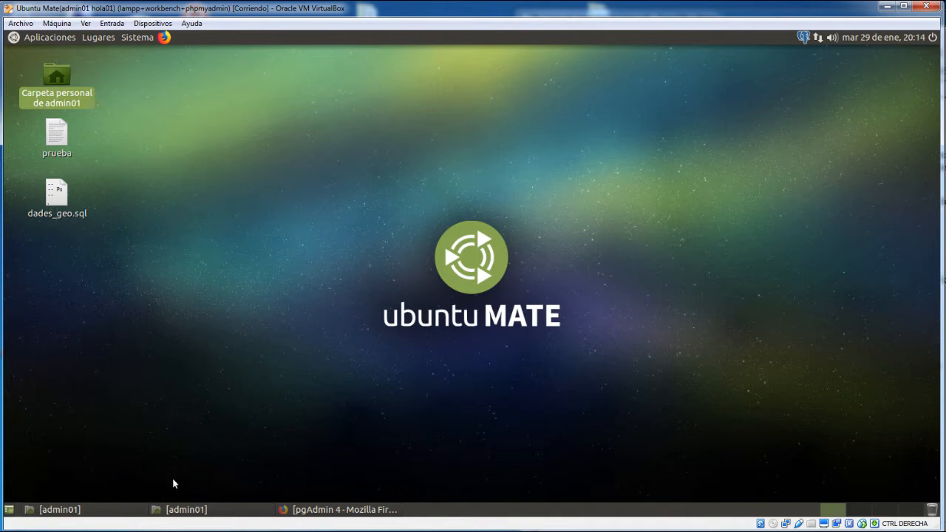
pyautogui.click(187, 510)
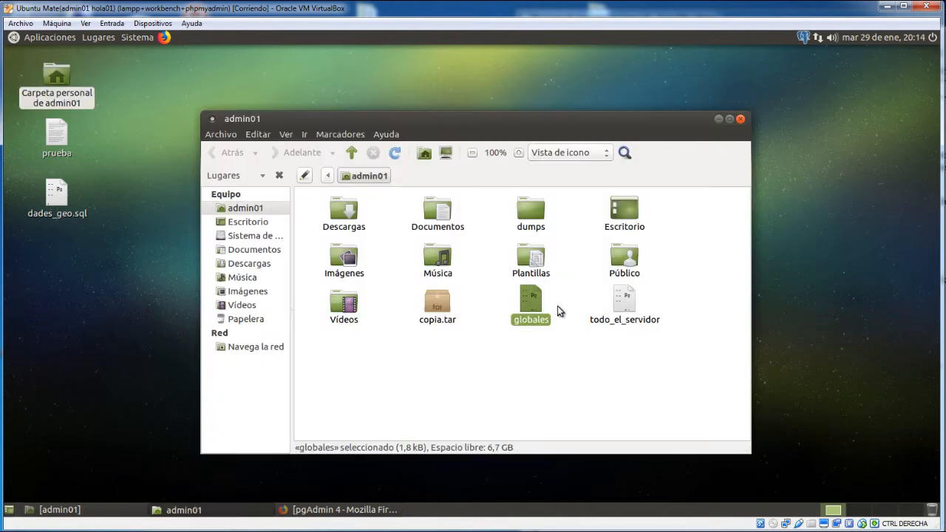
pyautogui.rightClick(621, 297)
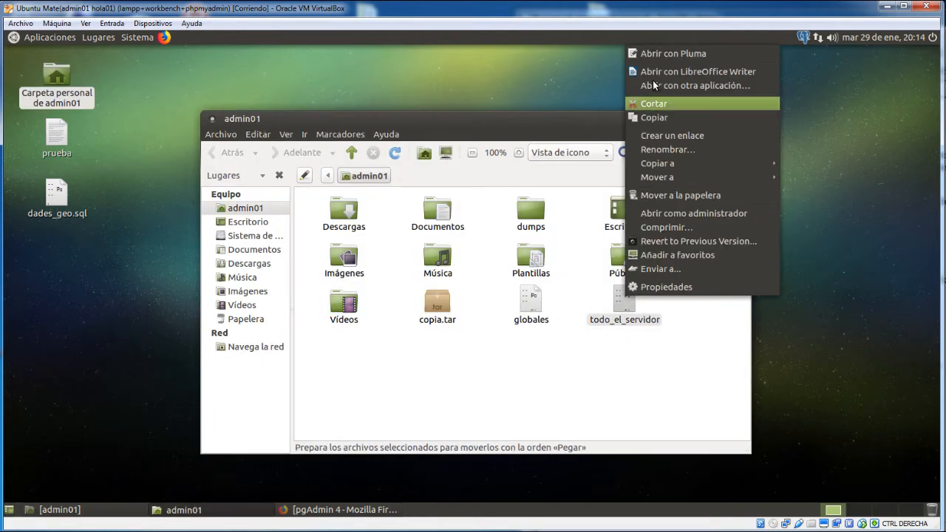
pyautogui.click(653, 56)
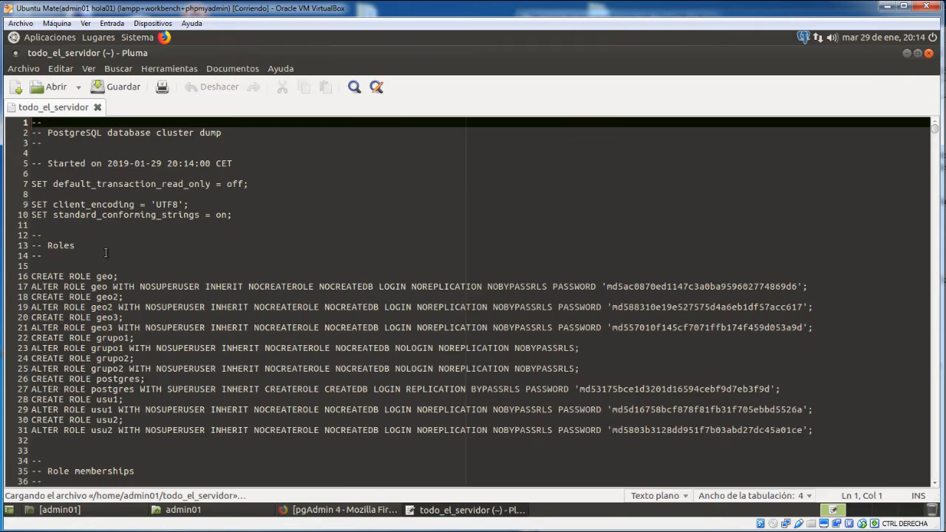
# Examine the role, membership, tablespace and CREATE DATABASE statements in the todo_el_servidor dump
pyautogui.moveTo(122, 253); pyautogui.dragTo(140, 415)
pyautogui.scroll(-2, 207, 299)
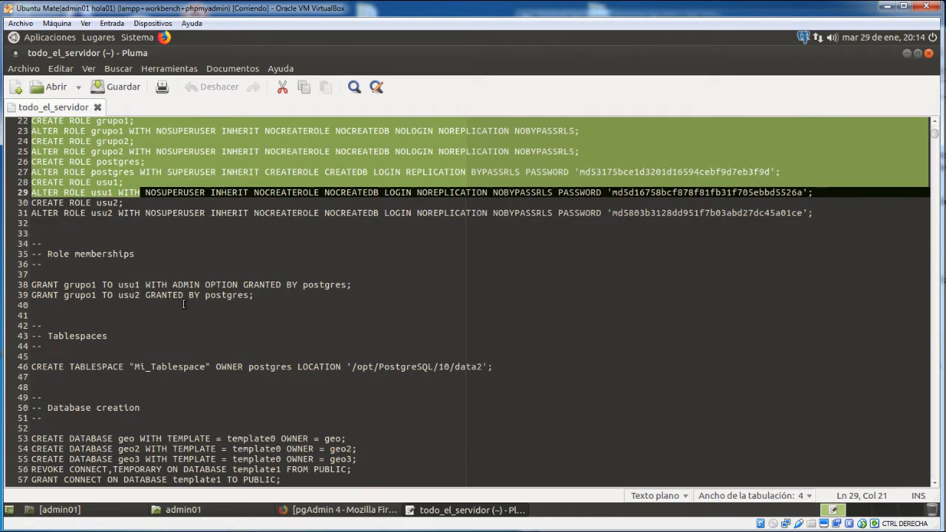
pyautogui.scroll(-3, 183, 304)
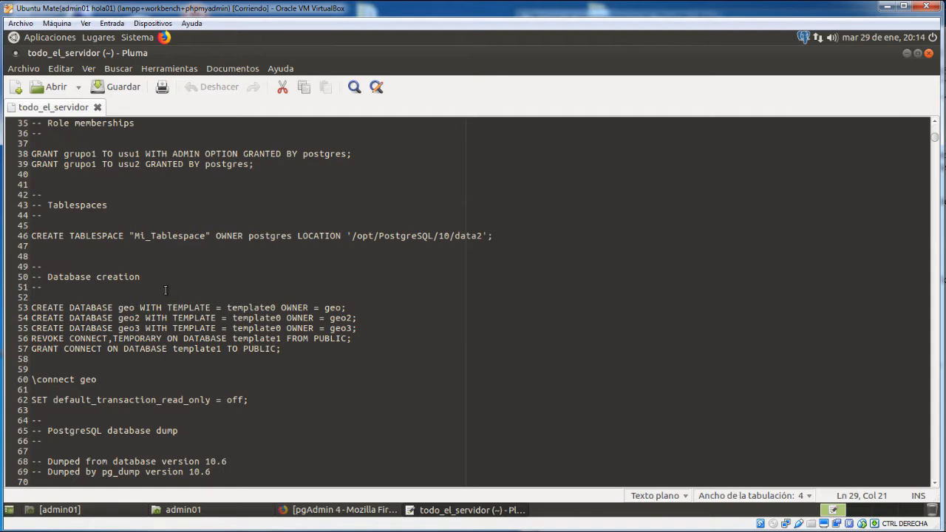
pyautogui.moveTo(149, 296); pyautogui.dragTo(167, 356)
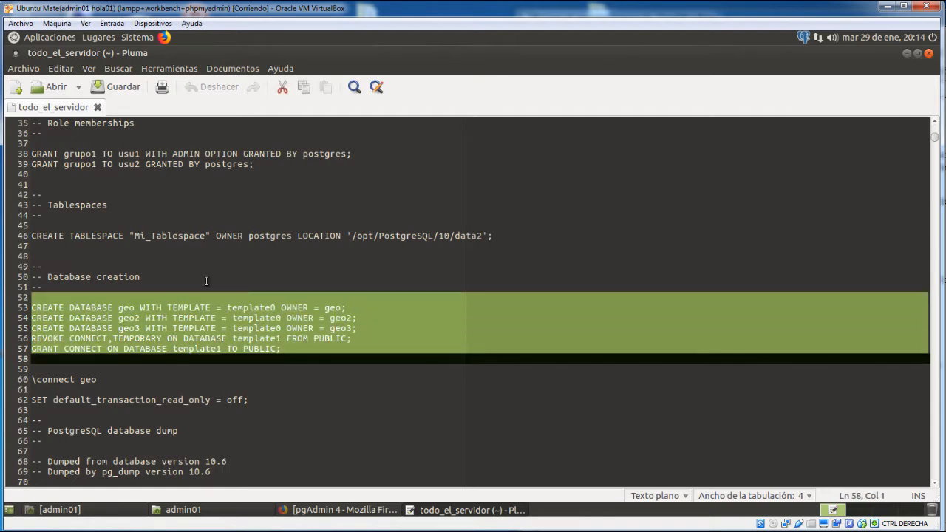
# Examine the geo database's schema and table definitions further down the server dump, close the file and return to pgAdmin
pyautogui.scroll(-10, 201, 290)
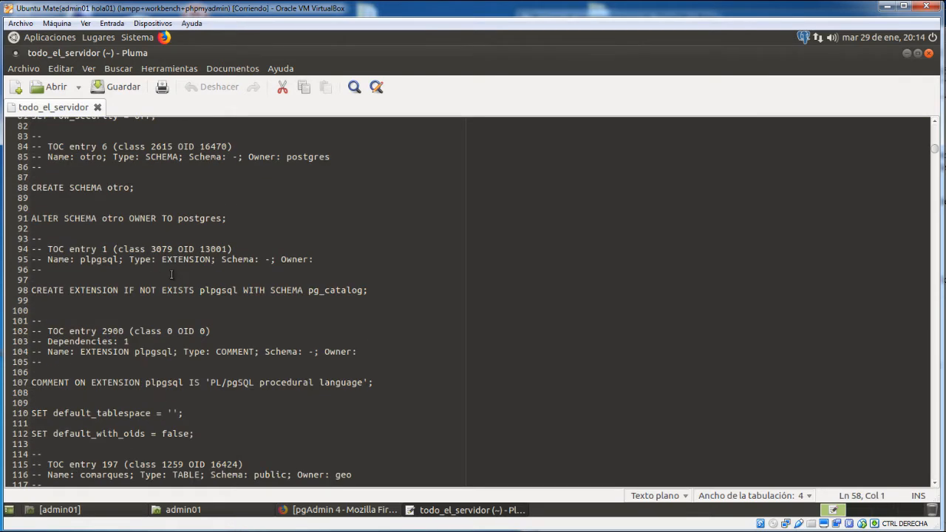
pyautogui.scroll(-13, 99, 216)
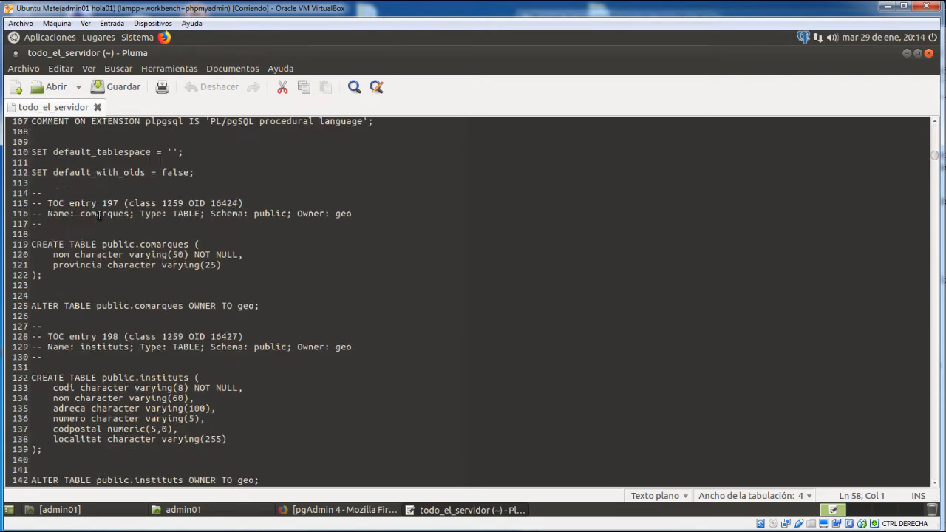
pyautogui.moveTo(81, 195); pyautogui.dragTo(113, 276)
pyautogui.scroll(-13, 96, 222)
pyautogui.moveTo(68, 169); pyautogui.dragTo(70, 261)
pyautogui.moveTo(162, 394); pyautogui.dragTo(161, 446)
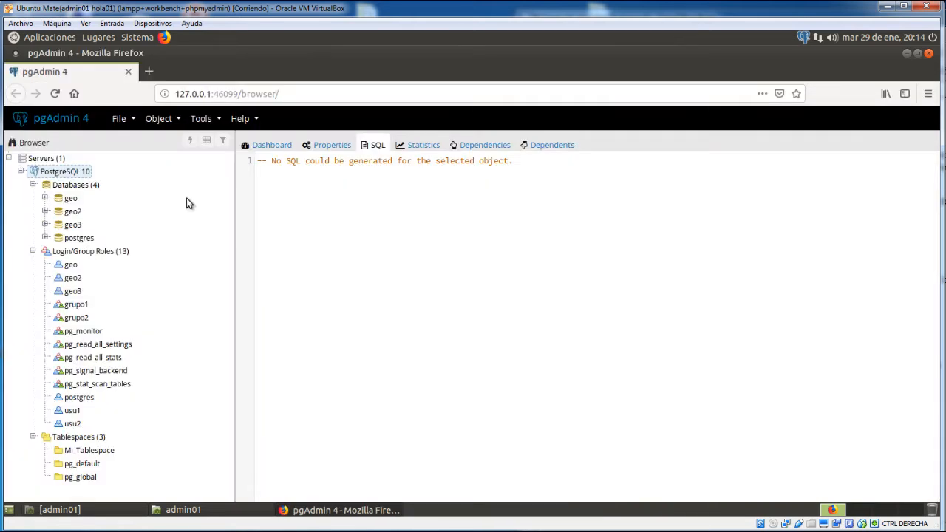
# Prepare a backup of the geo database with the filename geo and the Plain format, and show its dump options
pyautogui.rightClick(71, 202)
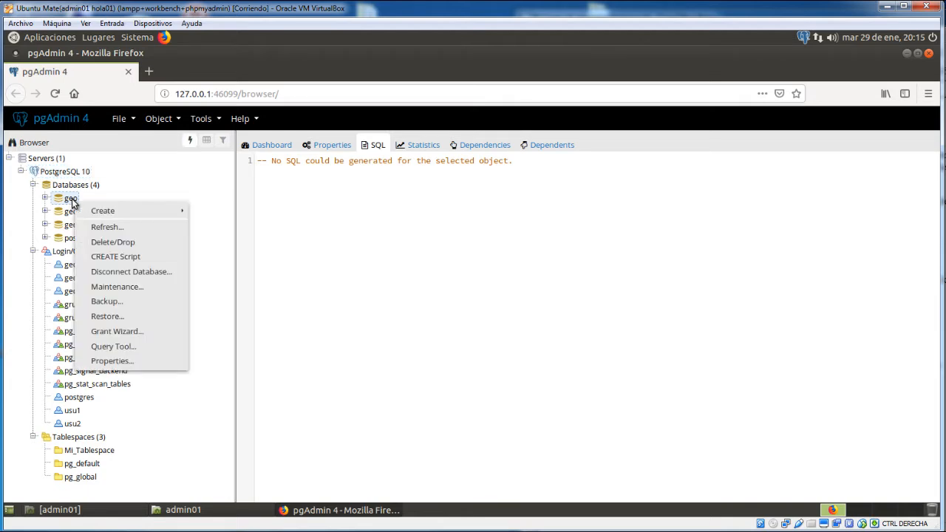
pyautogui.click(106, 301)
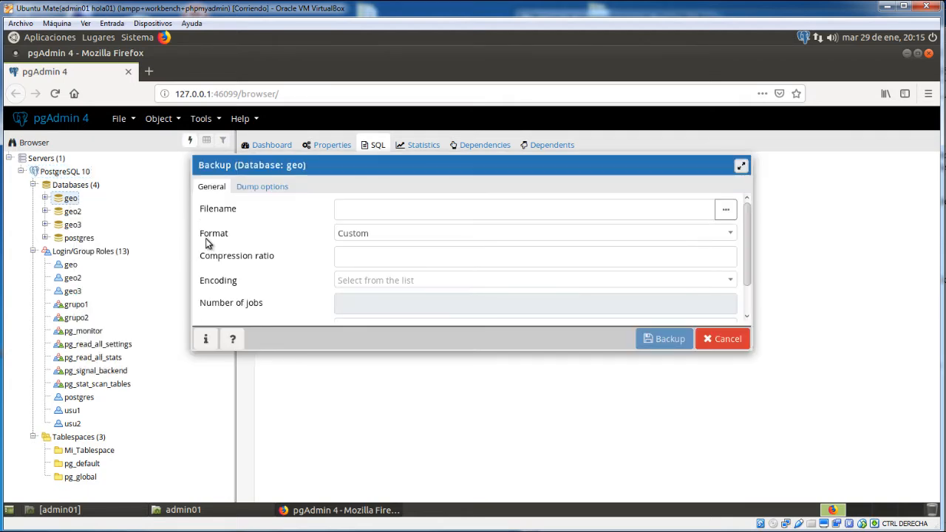
pyautogui.click(397, 212)
pyautogui.write('ge')
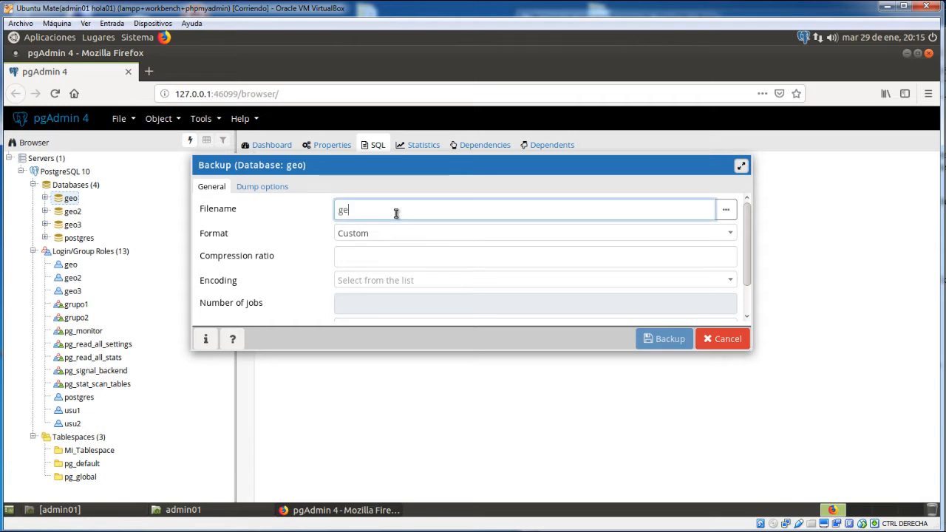
pyautogui.write('o')
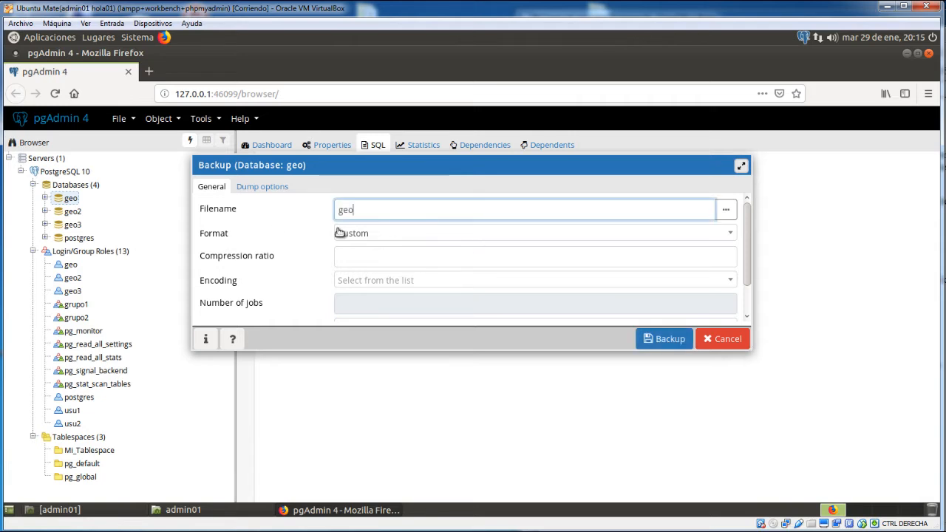
pyautogui.click(730, 234)
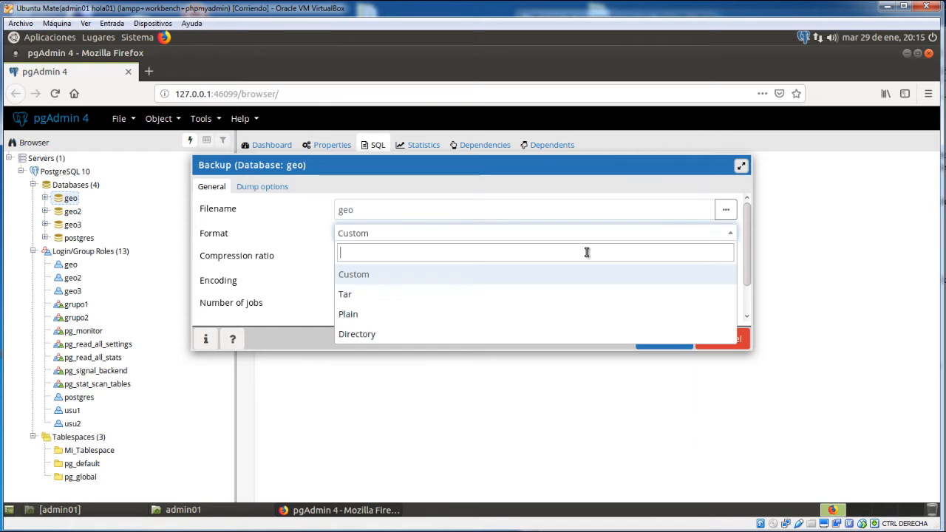
pyautogui.click(355, 315)
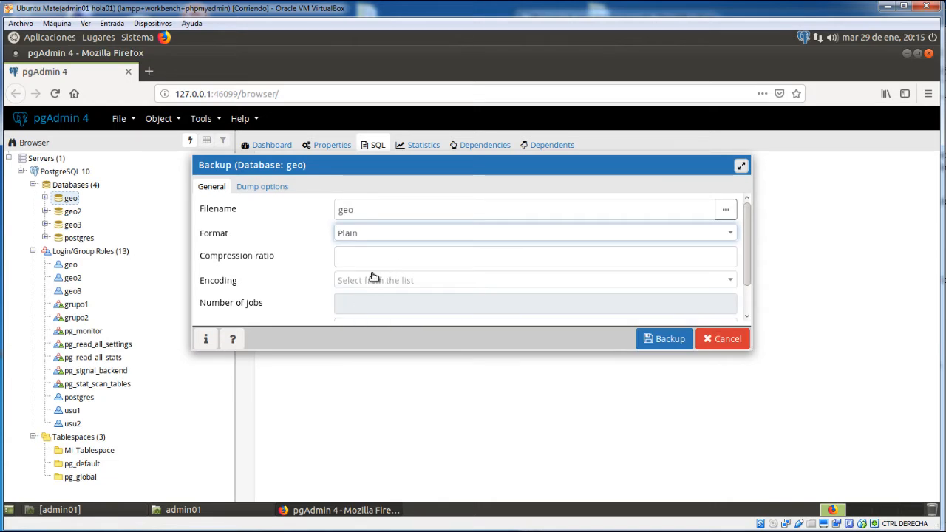
pyautogui.click(262, 187)
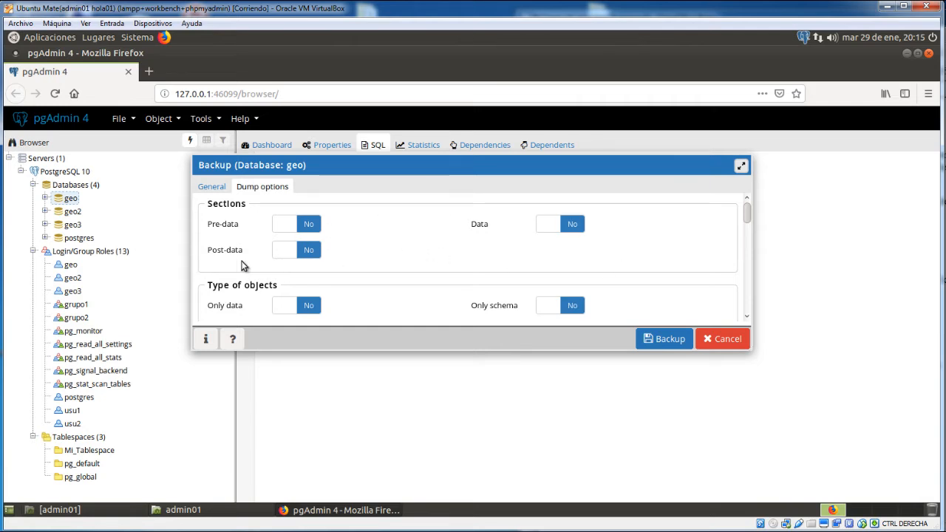
# Try the Data, Only data and Only schema dump options, switching each one back off
pyautogui.click(551, 232)
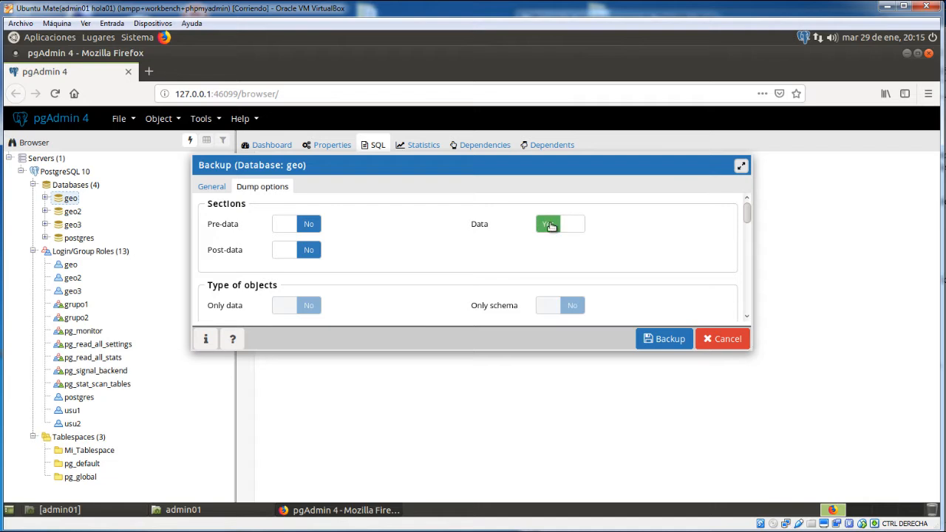
pyautogui.click(551, 227)
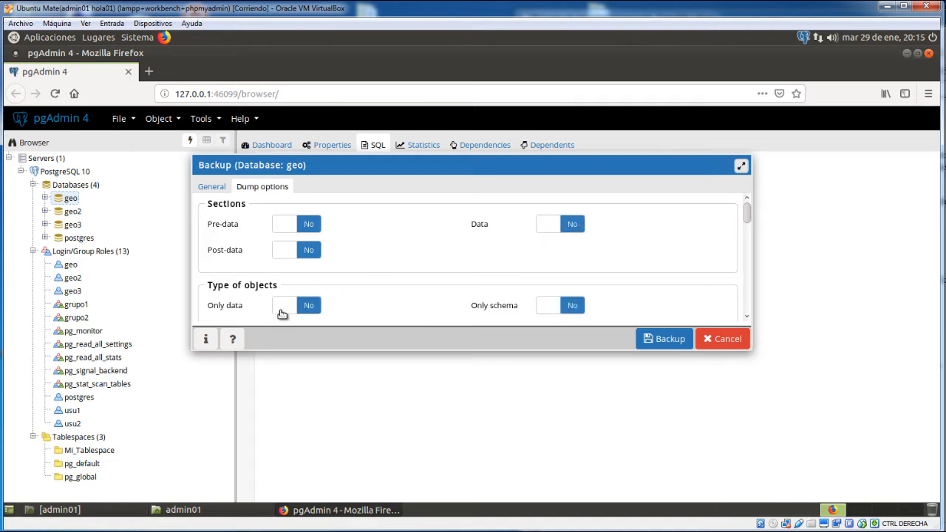
pyautogui.click(282, 311)
pyautogui.click(307, 311)
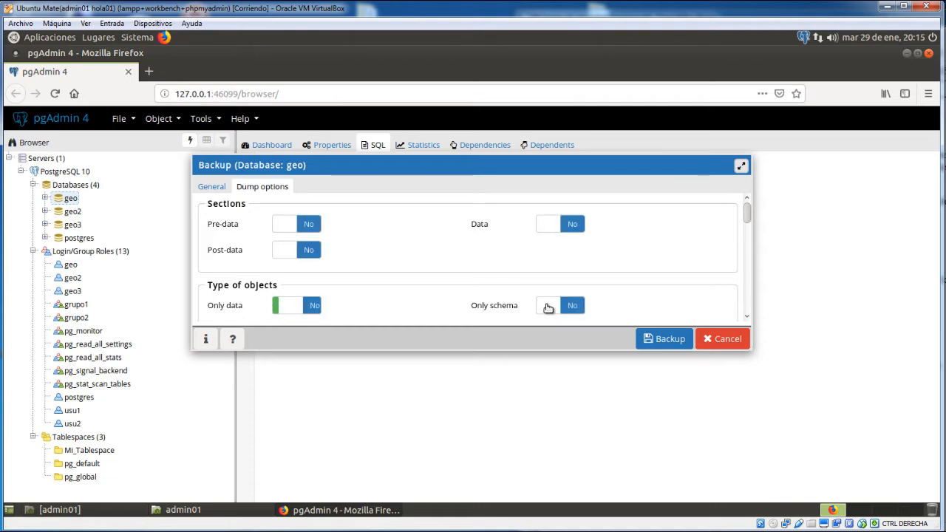
pyautogui.click(558, 307)
pyautogui.click(553, 305)
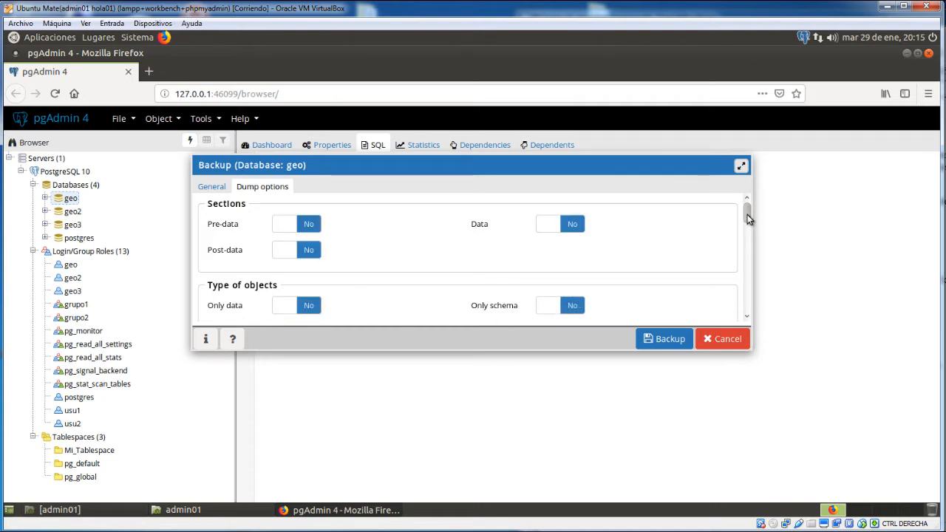
# Review the remaining dump options, include the CREATE DATABASE statement, run the geo backup and dismiss its notification
pyautogui.scroll(-3, 748, 220)
pyautogui.moveTo(750, 233); pyautogui.dragTo(751, 241)
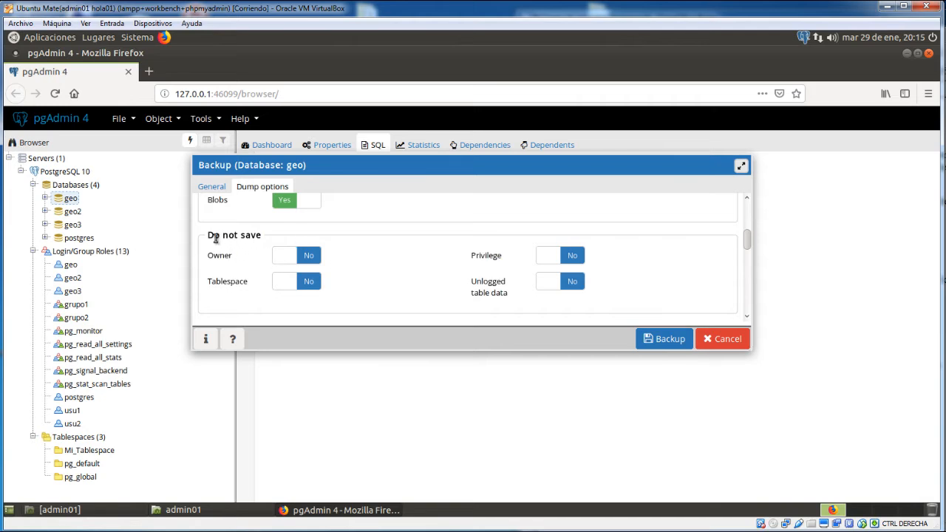
pyautogui.moveTo(209, 237); pyautogui.dragTo(252, 238)
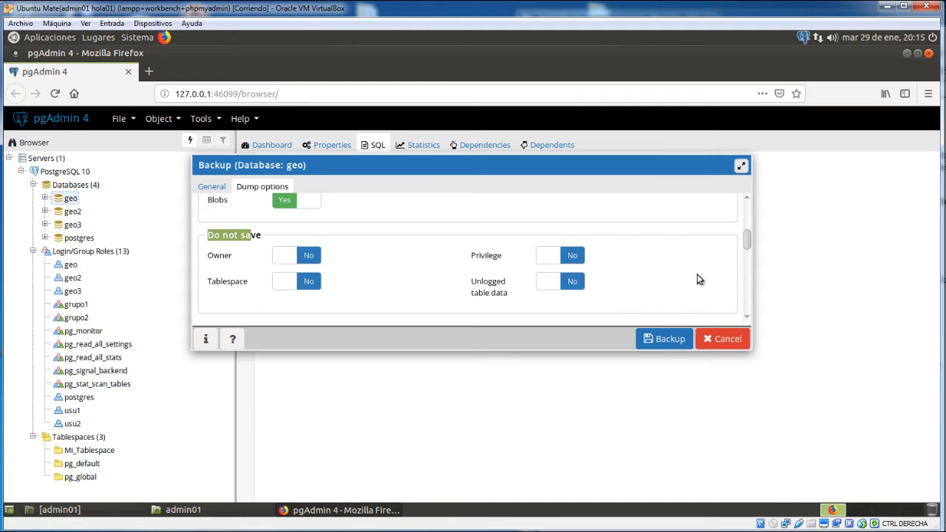
pyautogui.moveTo(747, 241); pyautogui.dragTo(751, 270)
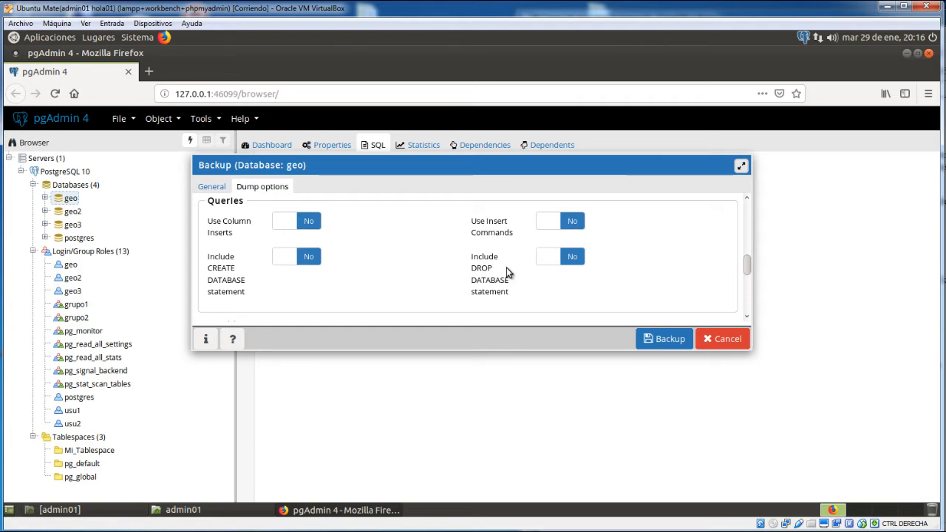
pyautogui.click(284, 258)
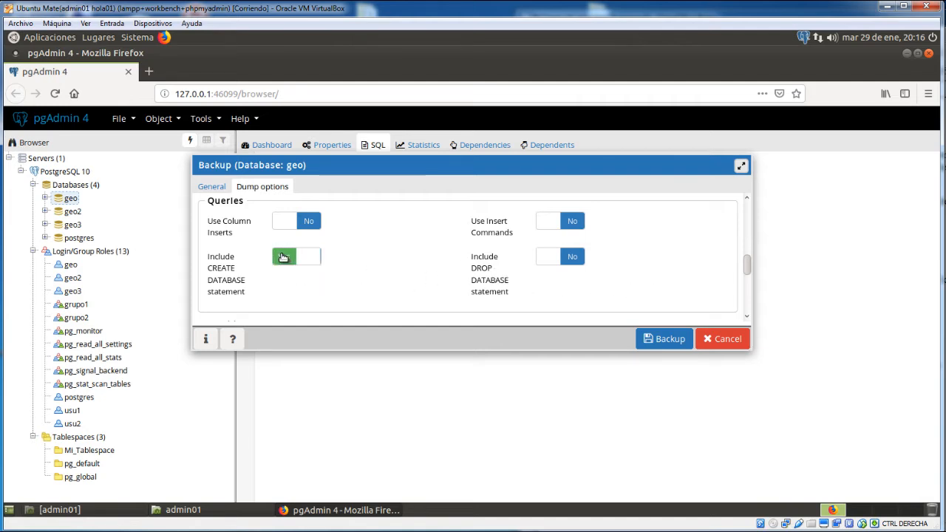
pyautogui.click(661, 339)
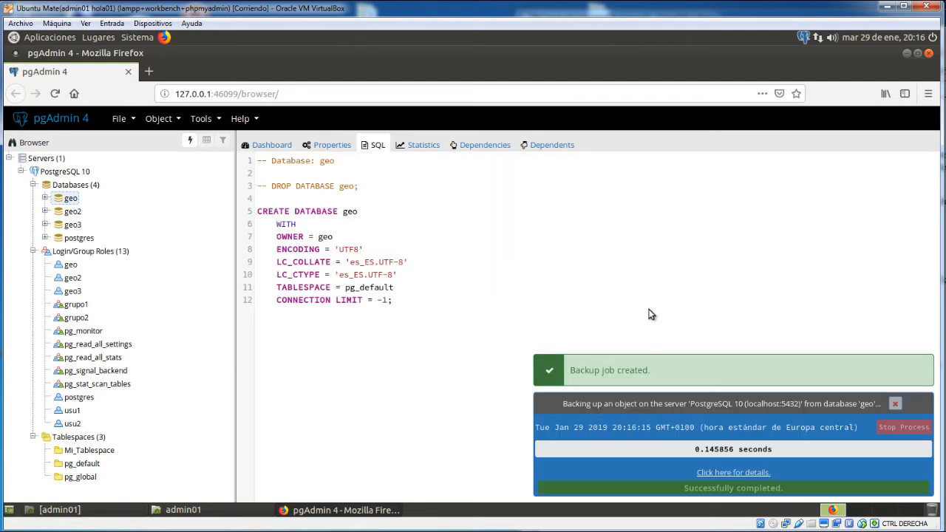
pyautogui.click(895, 404)
# Switch to the file manager and open the geo backup file from the home folder in Pluma
pyautogui.click(232, 508)
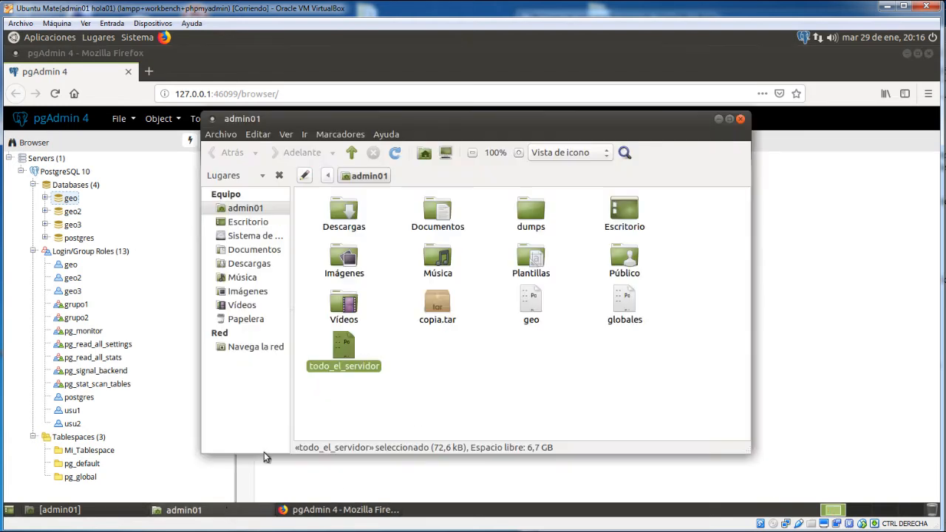
pyautogui.rightClick(532, 305)
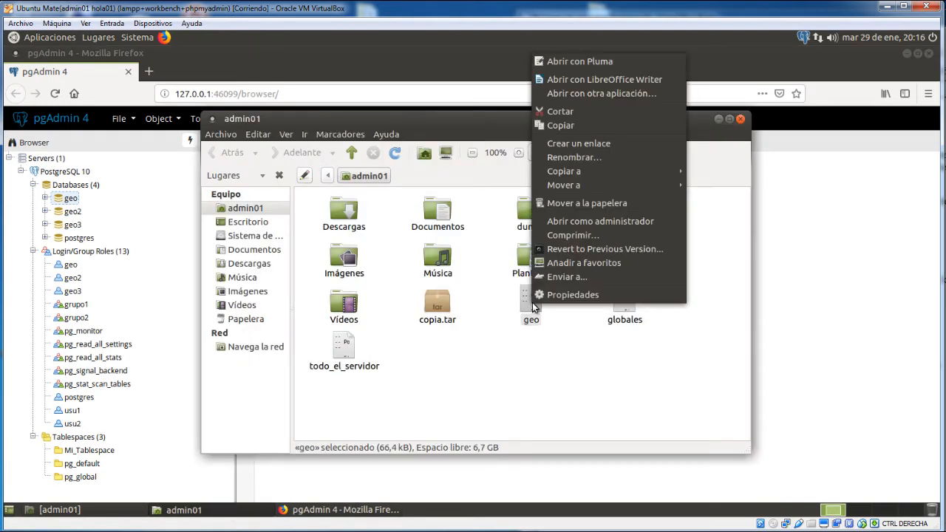
pyautogui.click(580, 61)
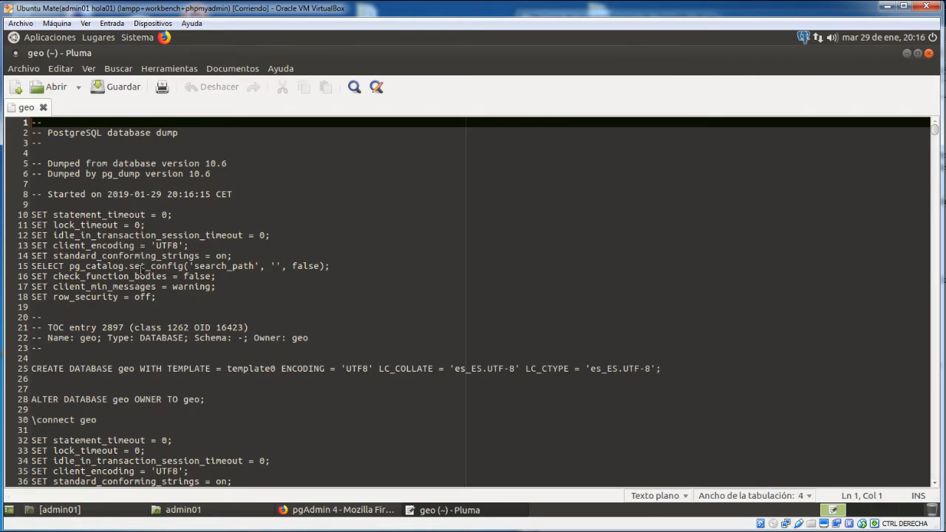
# Examine the database creation, owner, table and data statements in the geo dump, and close the file and the file manager
pyautogui.scroll(-1, 140, 271)
pyautogui.moveTo(33, 324); pyautogui.dragTo(240, 324)
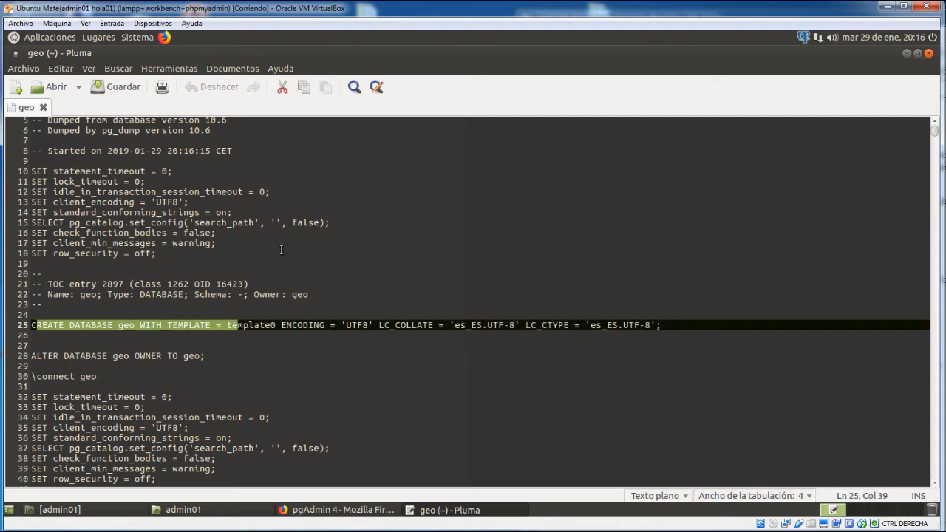
pyautogui.scroll(-3, 281, 250)
pyautogui.moveTo(132, 225); pyautogui.dragTo(194, 224)
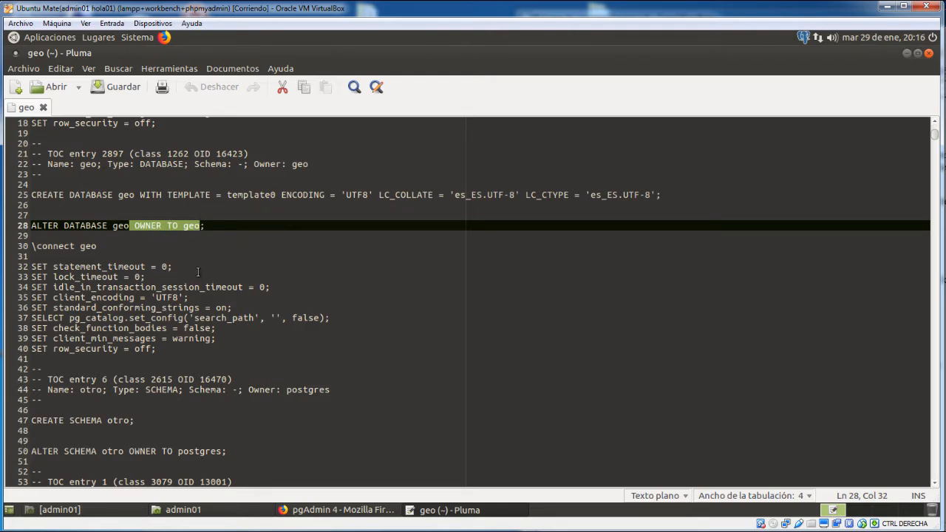
pyautogui.scroll(-14, 197, 273)
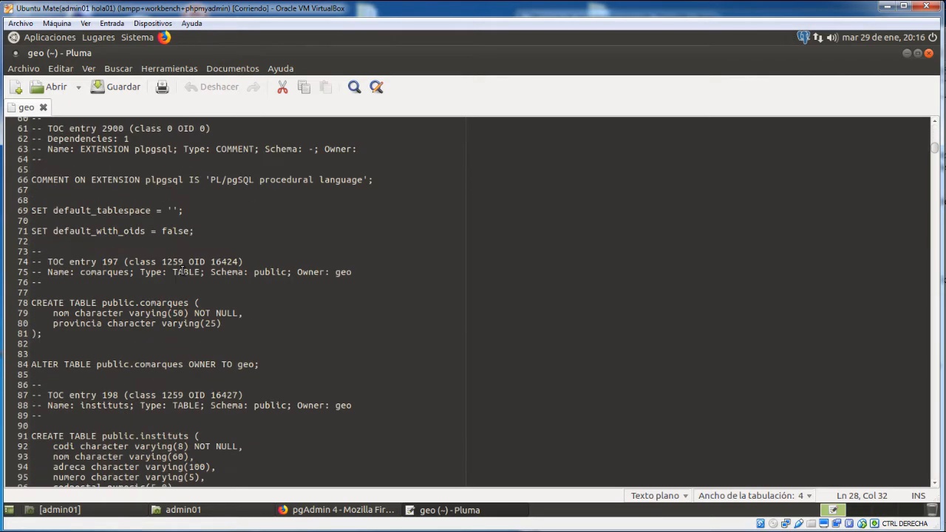
pyautogui.scroll(-11, 183, 273)
pyautogui.scroll(-17, 126, 285)
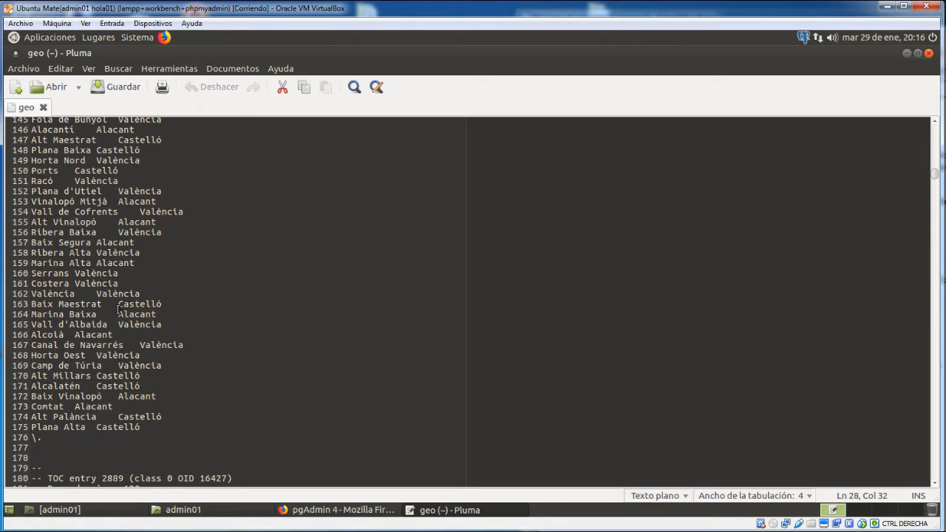
pyautogui.click(929, 53)
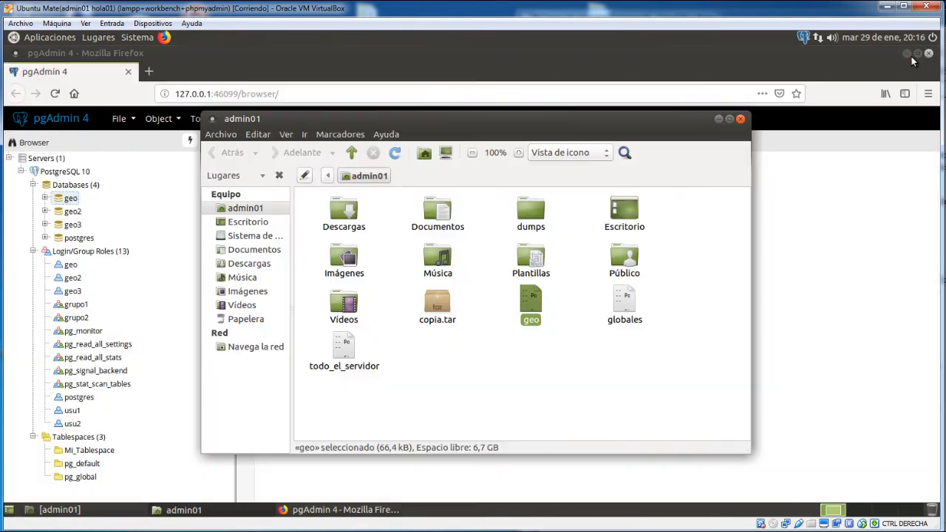
pyautogui.click(741, 120)
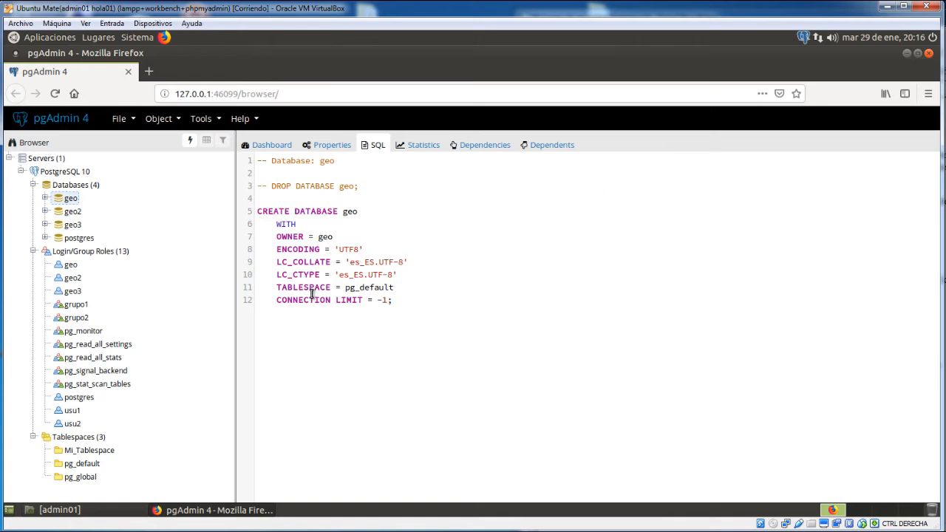
# Open the restore settings for the geo2 database, check the available backup formats, and dismiss them without restoring
pyautogui.click(72, 212)
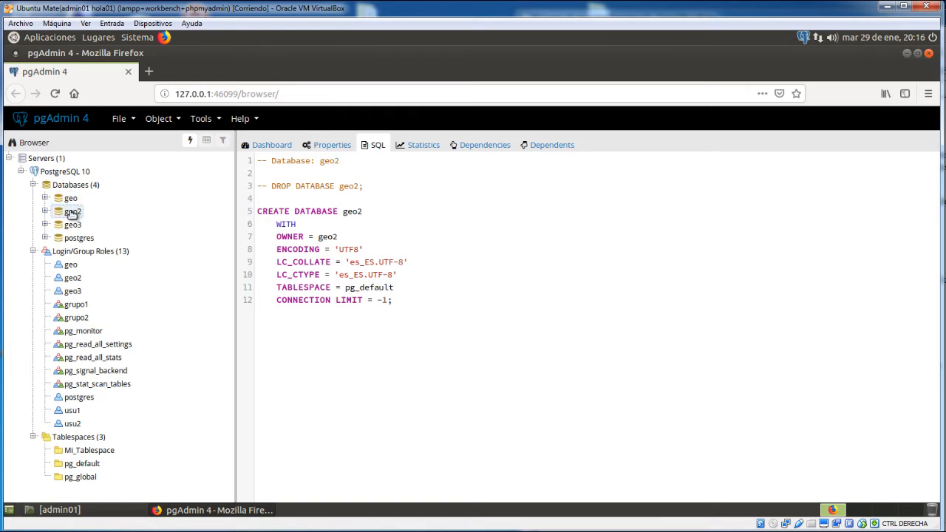
pyautogui.rightClick(72, 213)
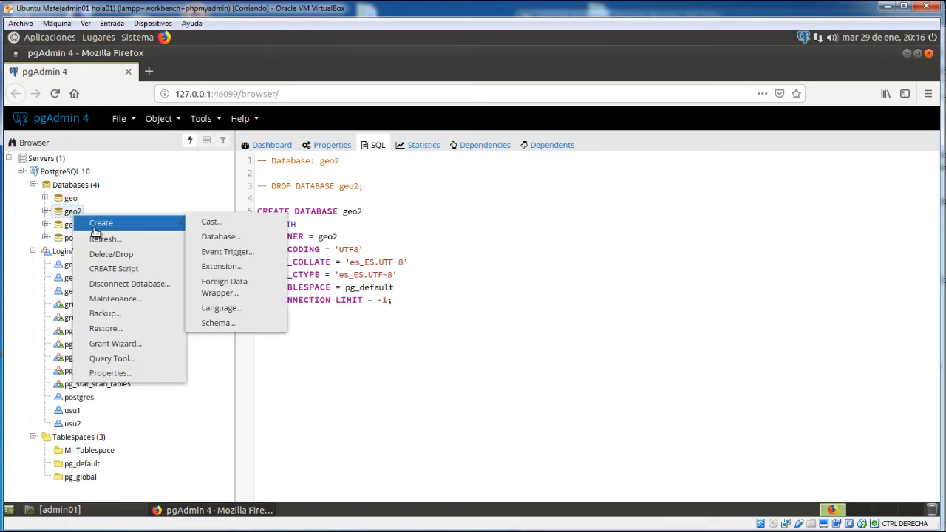
pyautogui.click(104, 329)
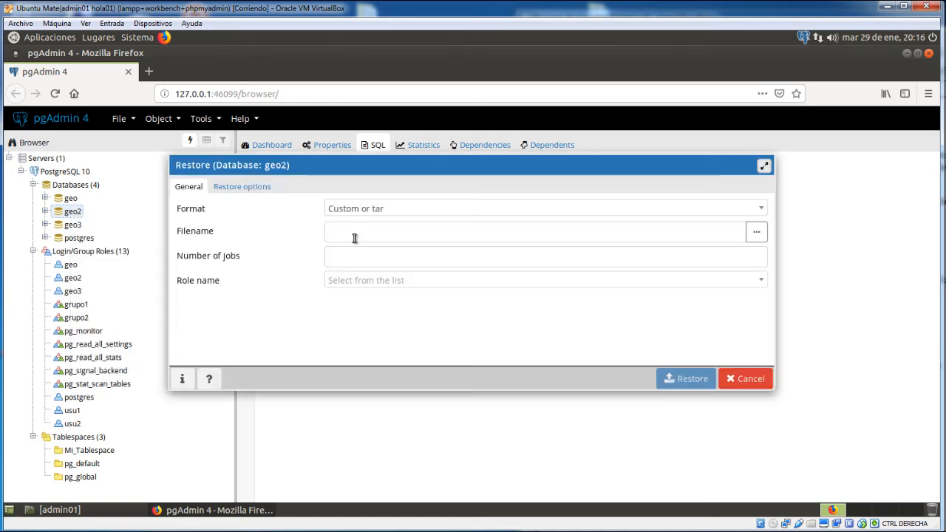
pyautogui.click(762, 209)
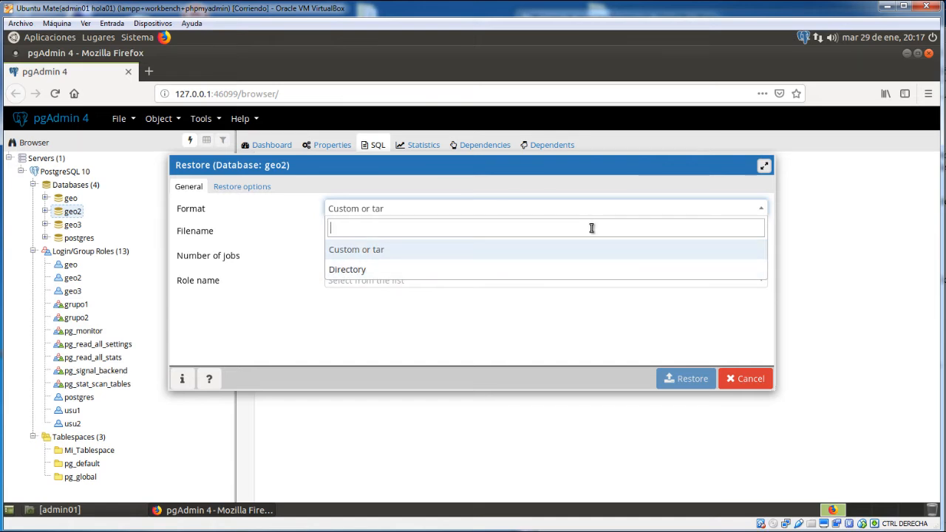
pyautogui.press('Escape')
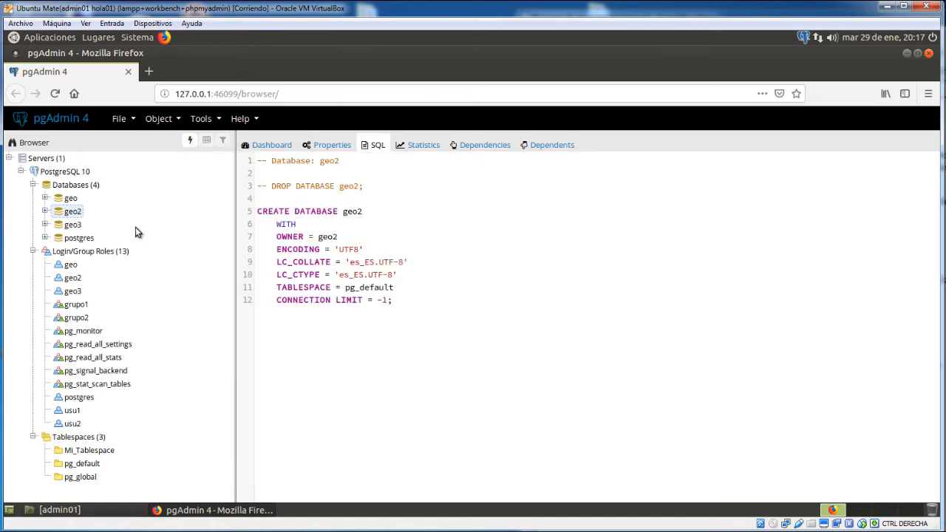
# Set up a backup of the geo database in Custom format with the filename geo_custom
pyautogui.click(69, 199)
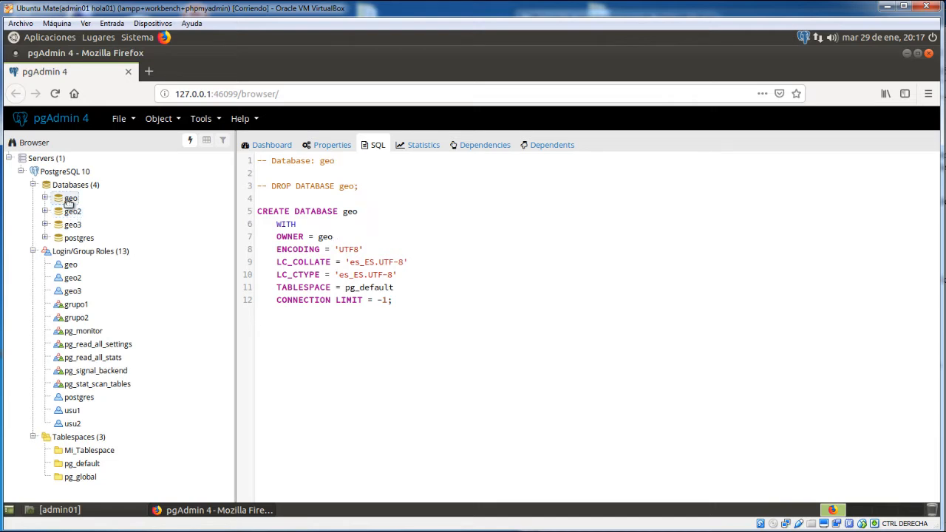
pyautogui.rightClick(68, 203)
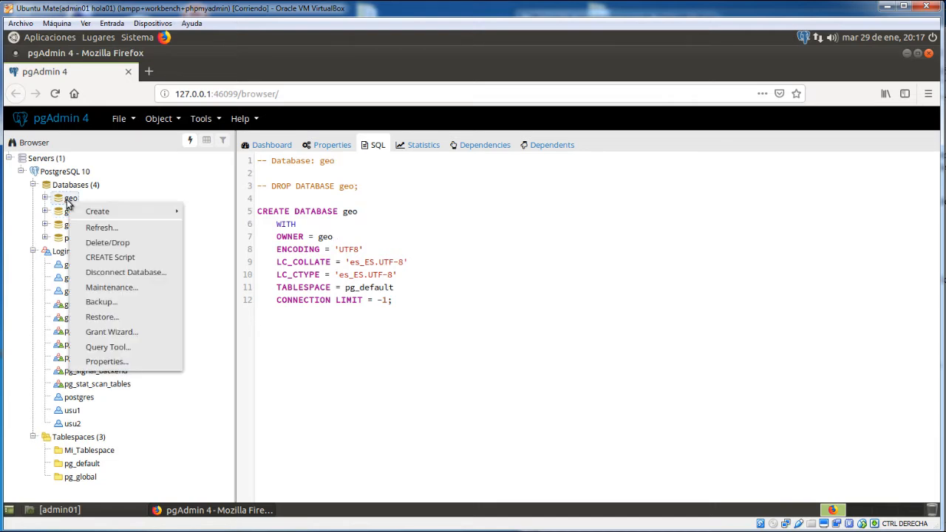
pyautogui.click(100, 302)
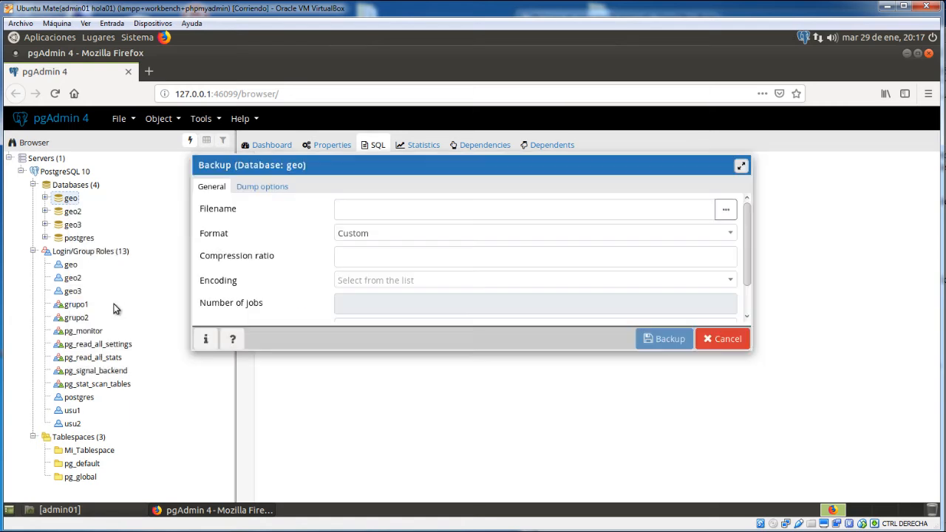
pyautogui.click(488, 212)
pyautogui.write('ge')
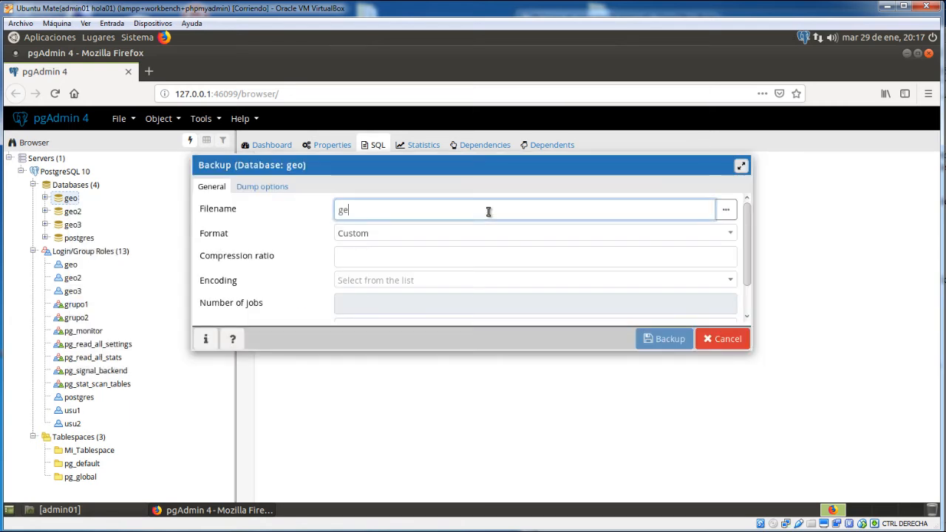
pyautogui.write('o_custom')
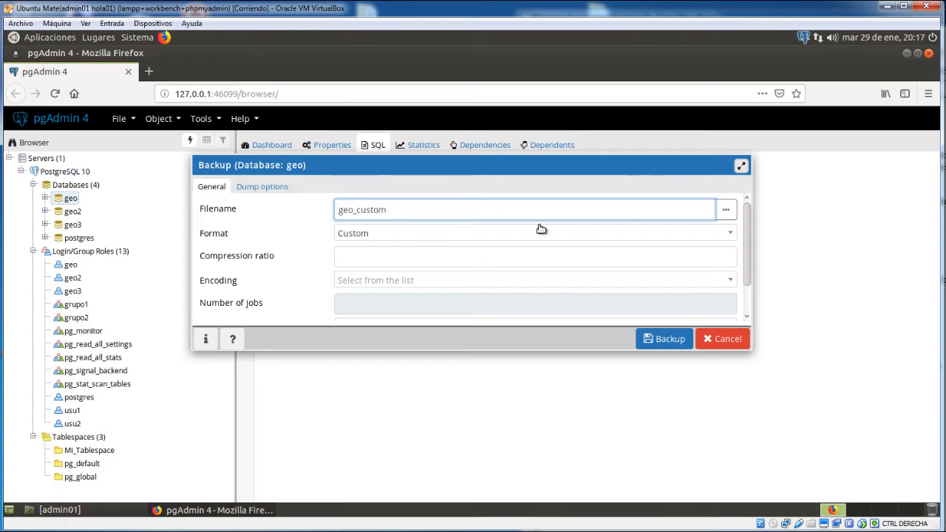
pyautogui.moveTo(747, 247)
pyautogui.mouseDown()
pyautogui.moveTo(750, 295)
pyautogui.moveTo(749, 238)
pyautogui.mouseUp()
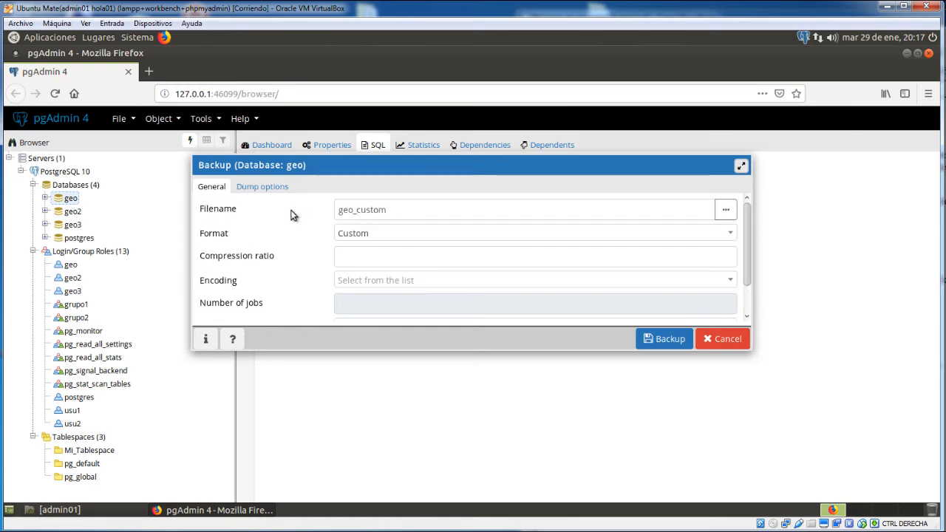
# Review the Sections, Do not save and Queries dump options without changing them, and run the geo backup
pyautogui.click(265, 188)
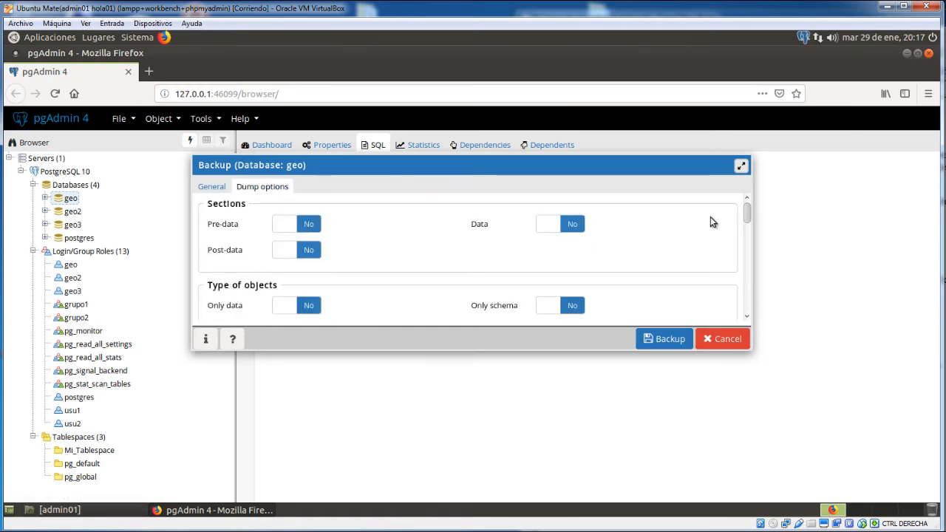
pyautogui.moveTo(746, 213); pyautogui.dragTo(748, 246)
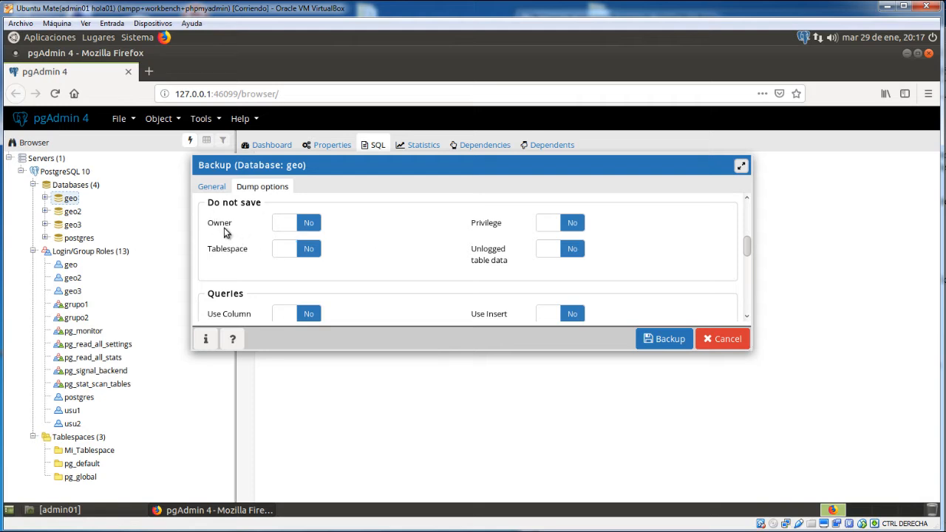
pyautogui.moveTo(748, 253); pyautogui.dragTo(736, 266)
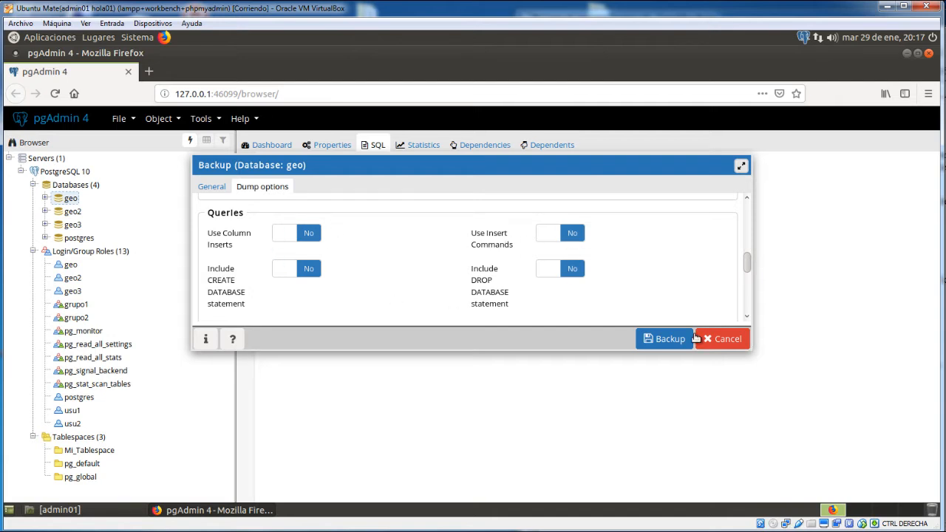
pyautogui.click(668, 339)
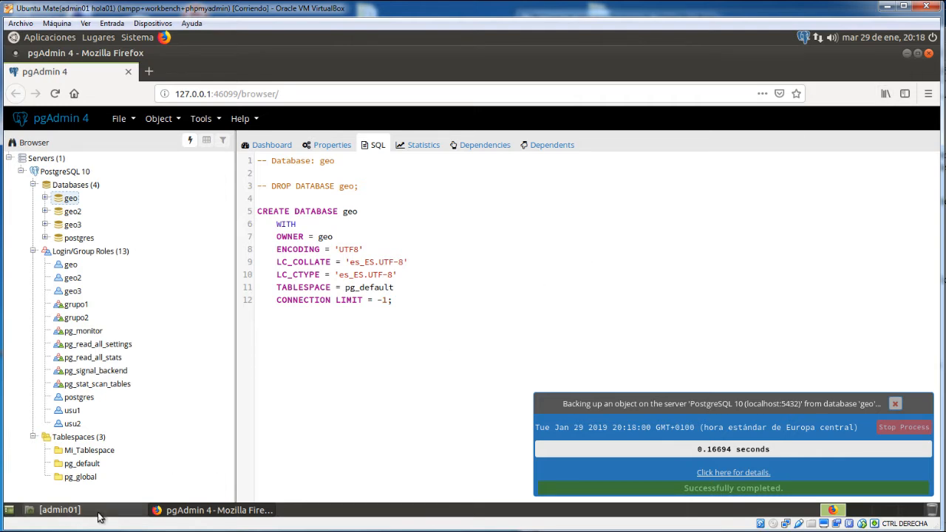
# Switch to the file manager, try to open geo_custom from the home folder in Pluma, and close both windows
pyautogui.click(59, 511)
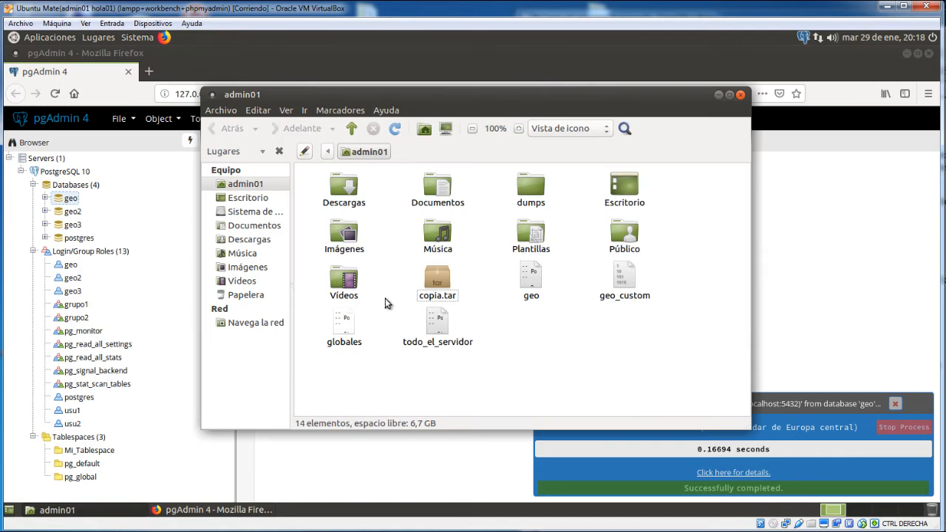
pyautogui.click(618, 275)
pyautogui.rightClick(620, 275)
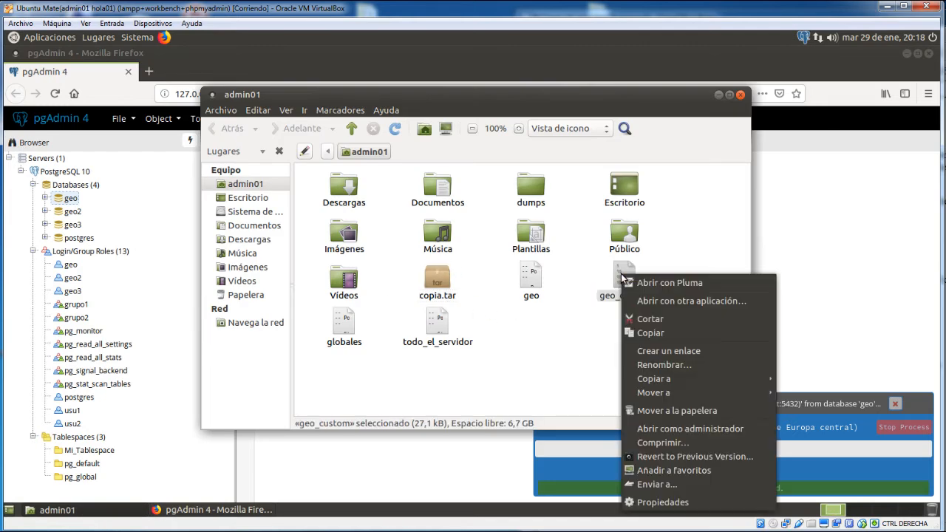
pyautogui.click(654, 285)
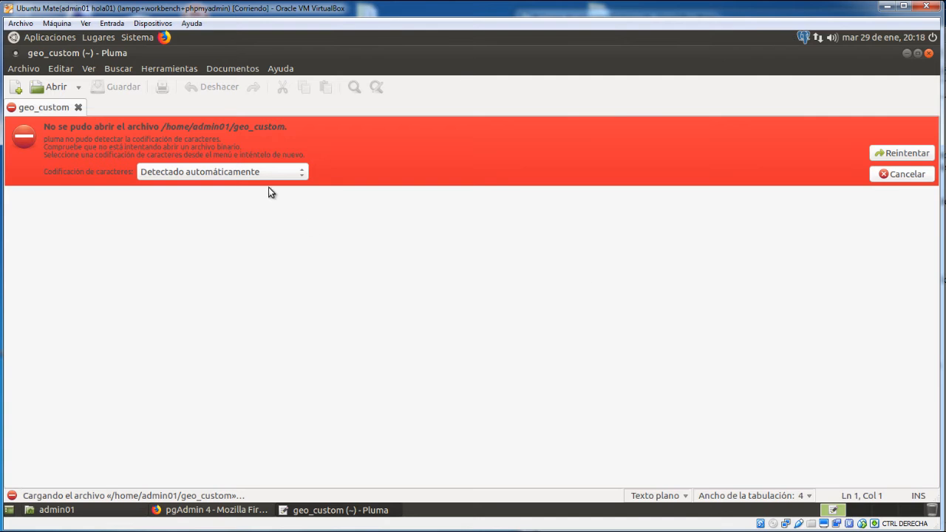
pyautogui.click(930, 54)
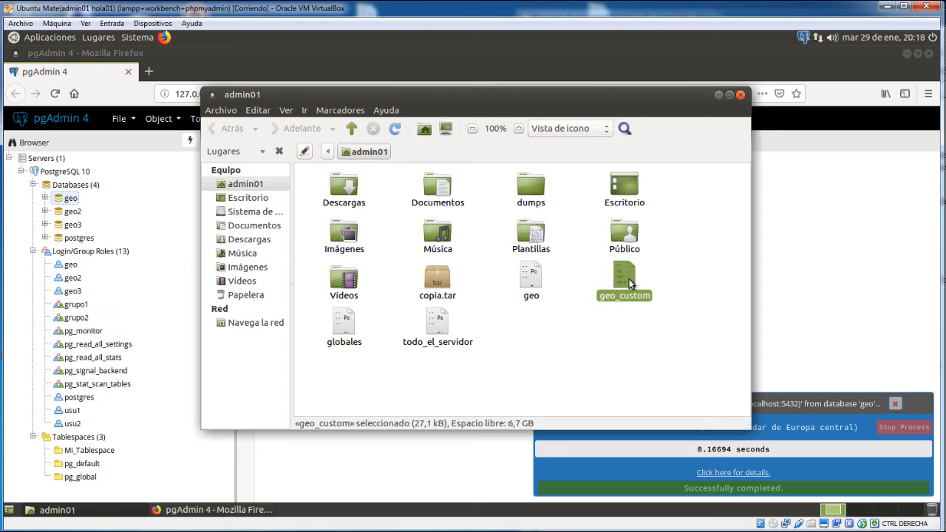
pyautogui.click(740, 94)
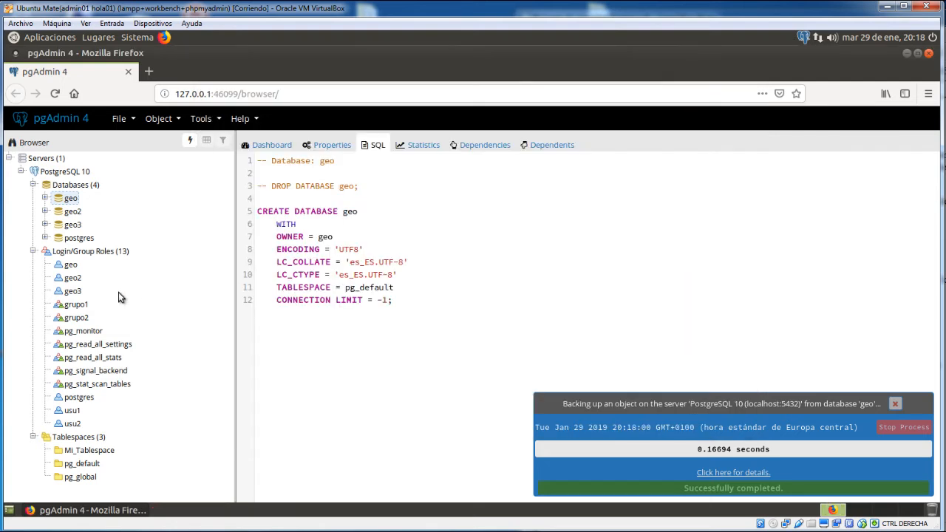
# Dismiss the backup notification and start a restore into geo2, listing all file types and choosing /home/admin01/geo_custom as the source
pyautogui.click(72, 212)
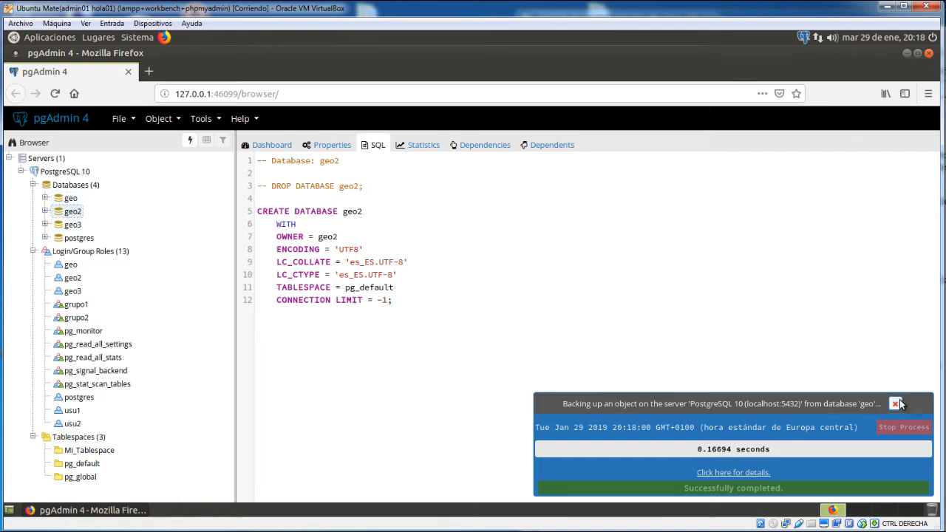
pyautogui.click(897, 404)
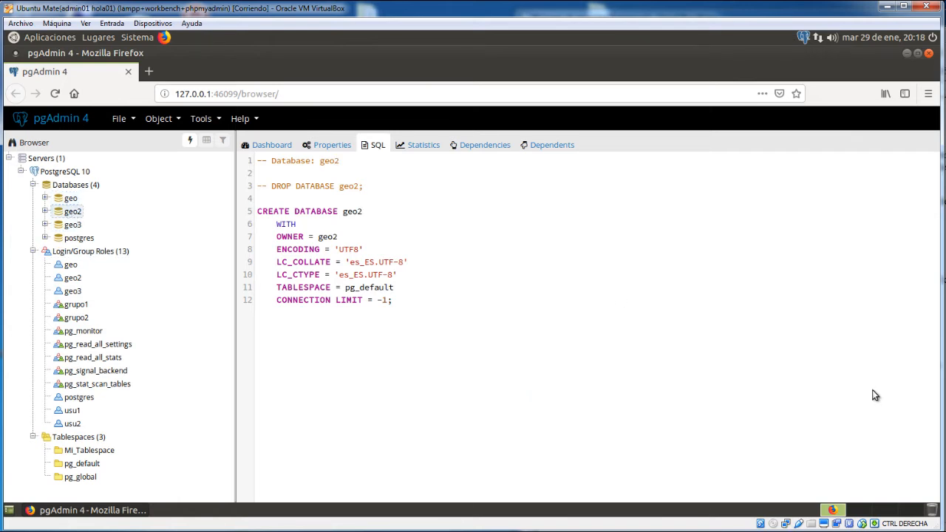
pyautogui.rightClick(73, 214)
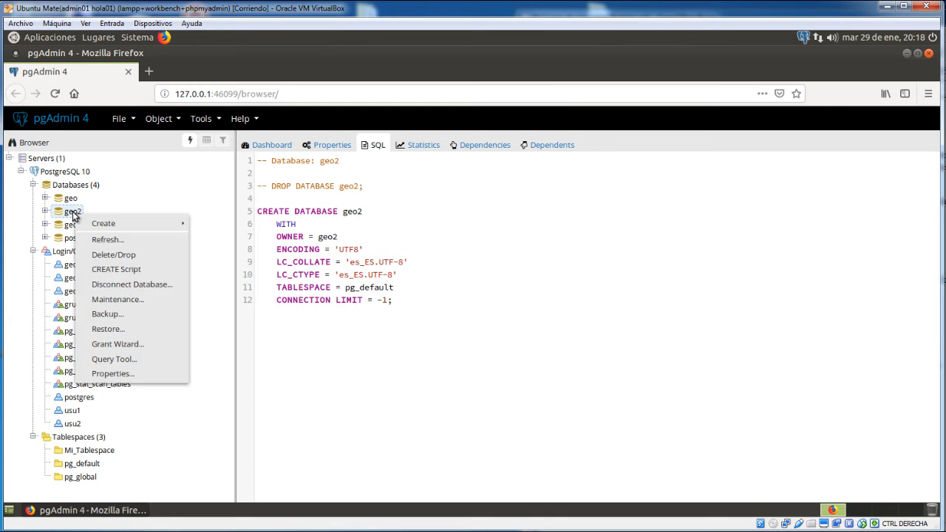
pyautogui.click(118, 330)
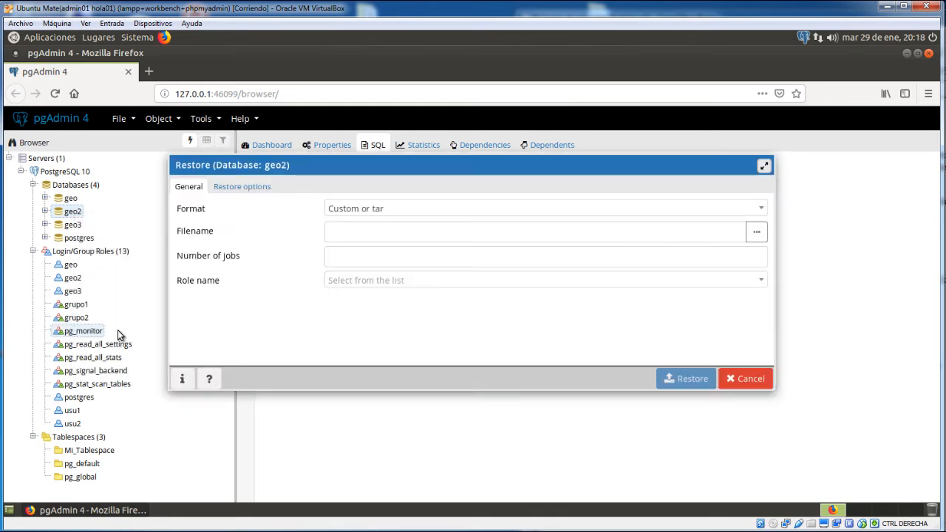
pyautogui.click(754, 232)
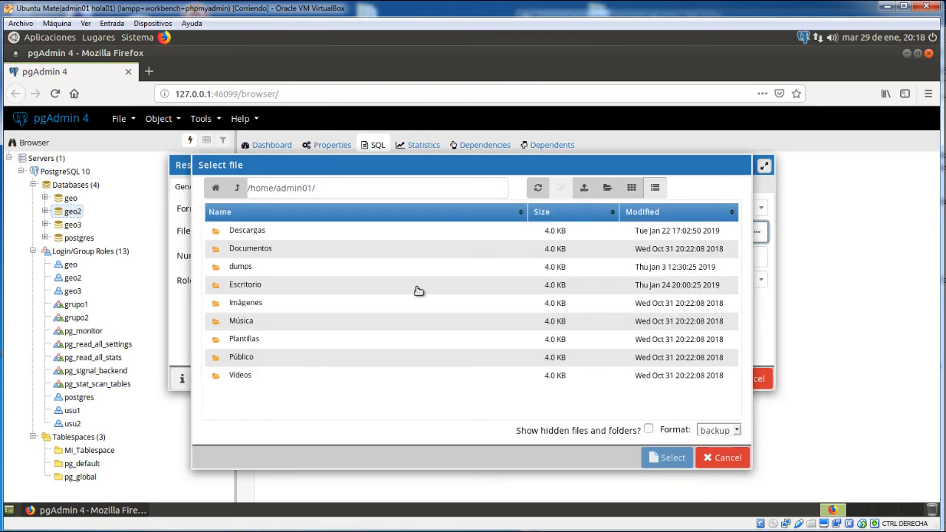
pyautogui.click(737, 430)
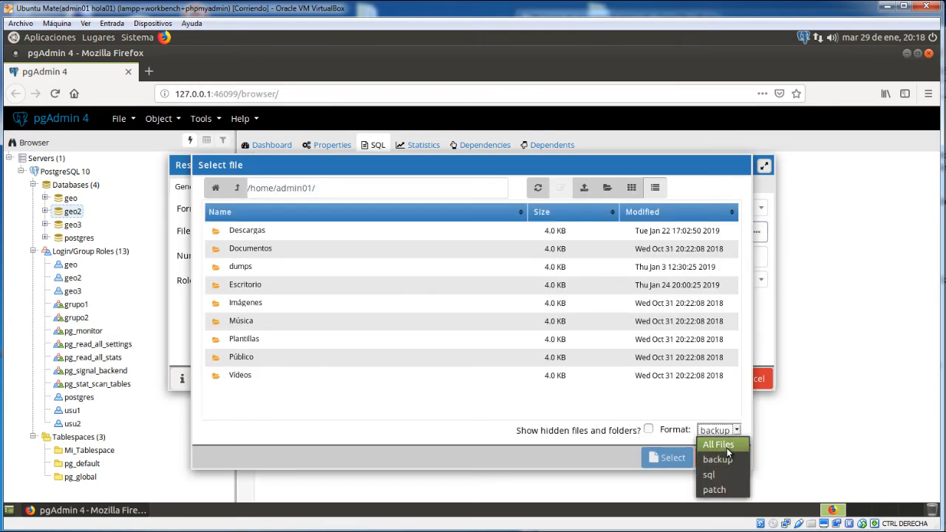
pyautogui.click(727, 447)
pyautogui.click(259, 346)
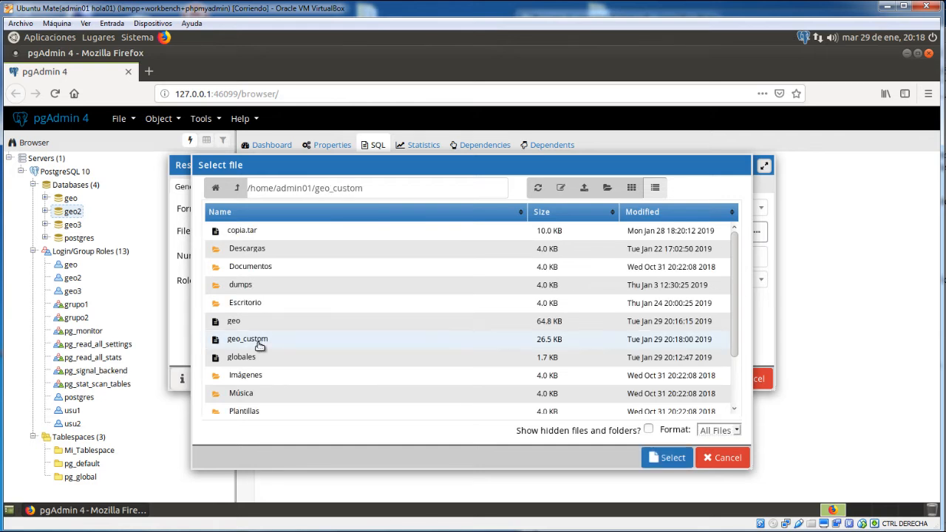
pyautogui.click(671, 459)
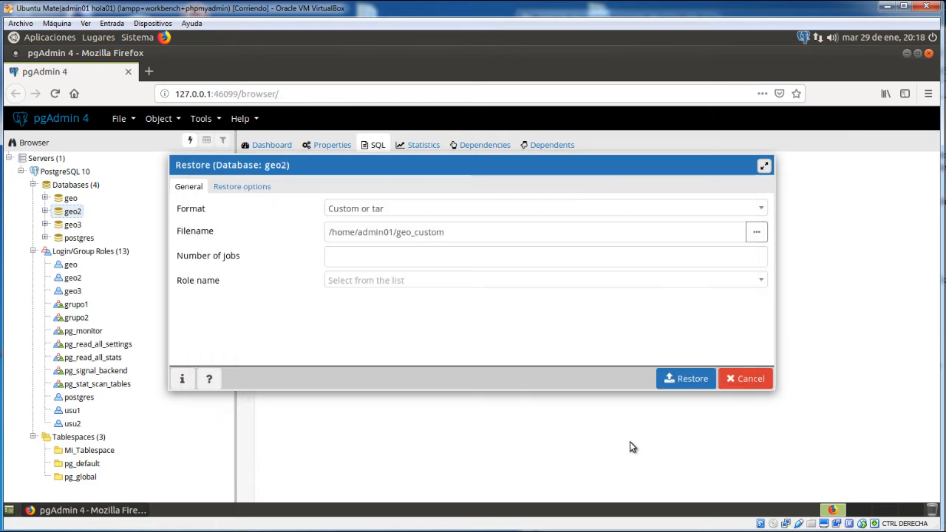
# Review the restore options without changing them and run the restore into geo2
pyautogui.click(243, 187)
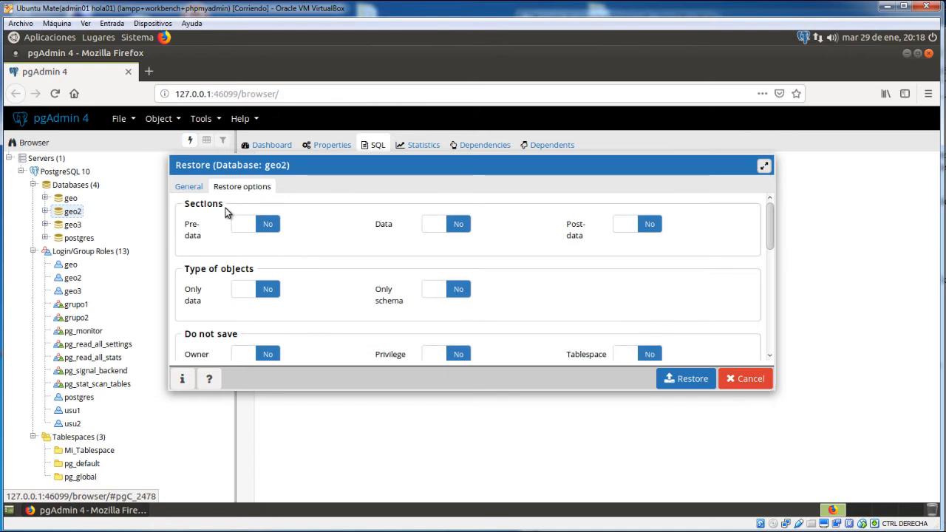
pyautogui.moveTo(769, 251); pyautogui.dragTo(770, 225)
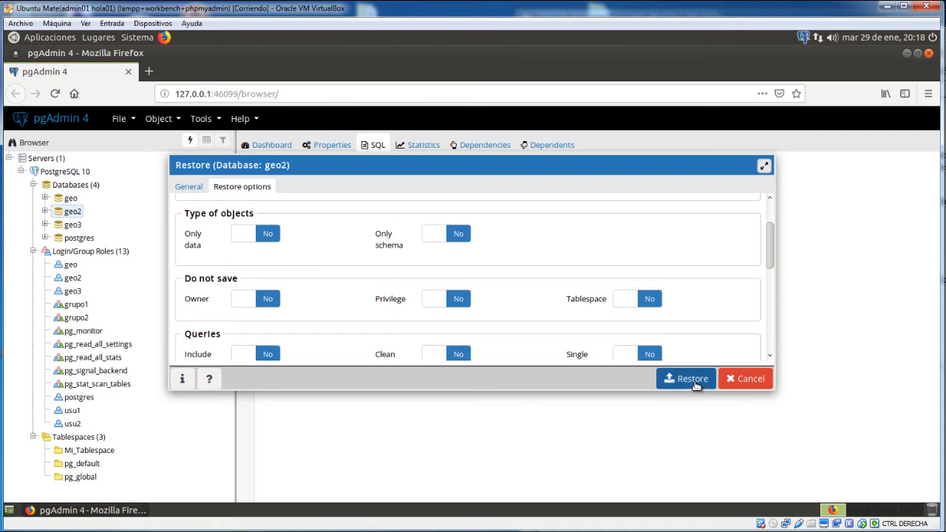
pyautogui.click(693, 380)
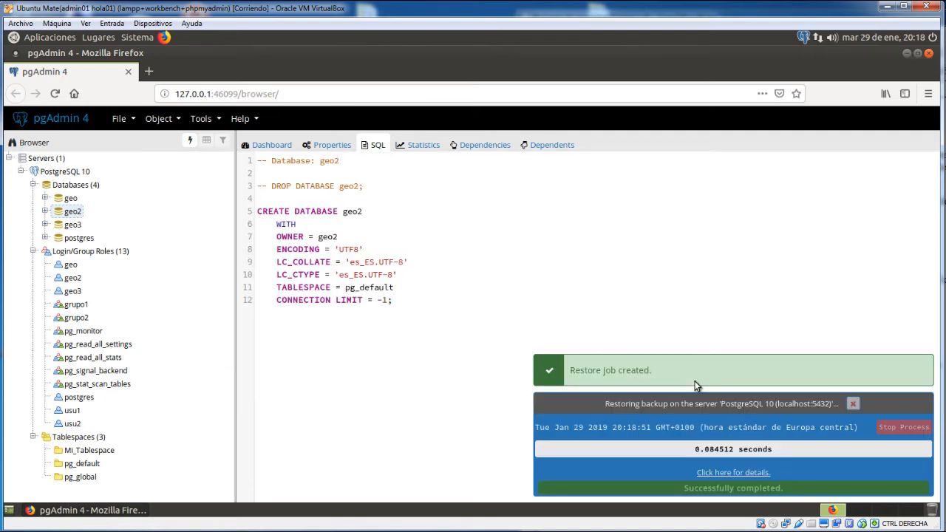
# View the restore job's details, highlight the pg_restore command with its arguments, and close the details
pyautogui.click(724, 475)
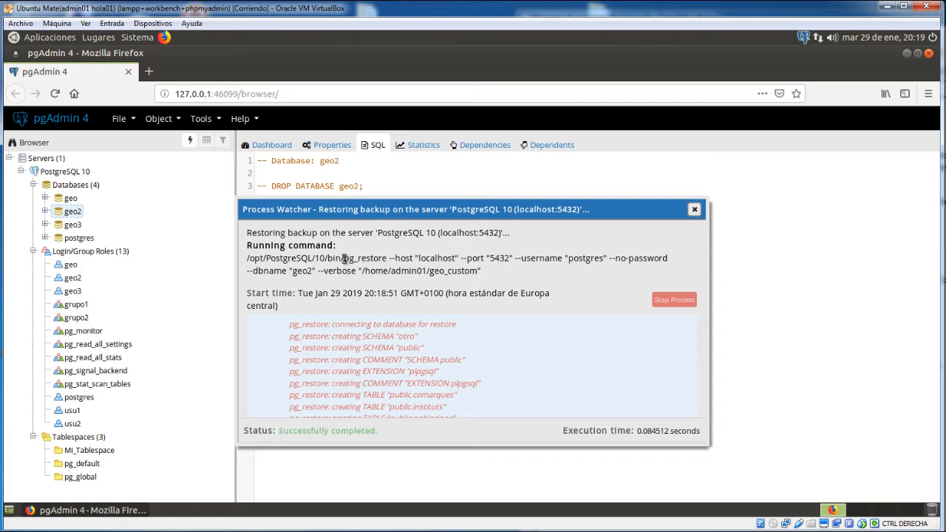
pyautogui.moveTo(344, 259); pyautogui.dragTo(479, 270)
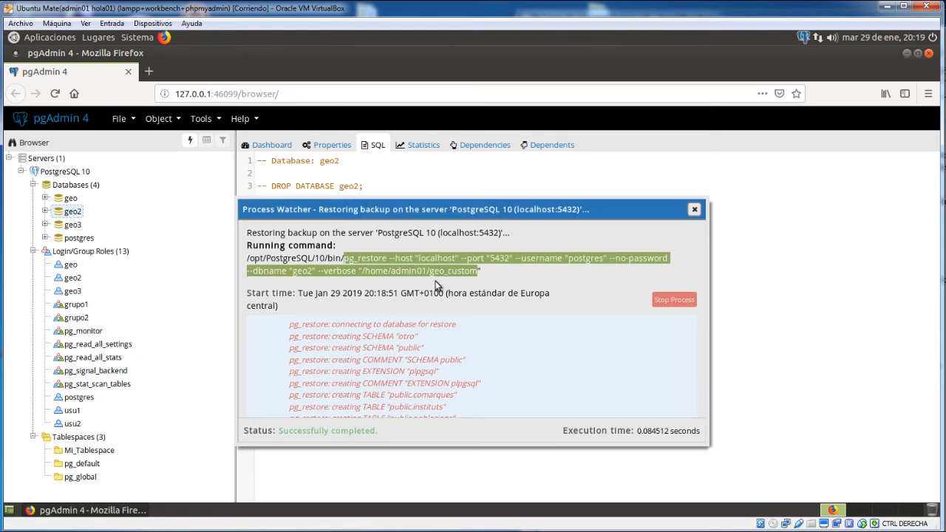
pyautogui.click(694, 210)
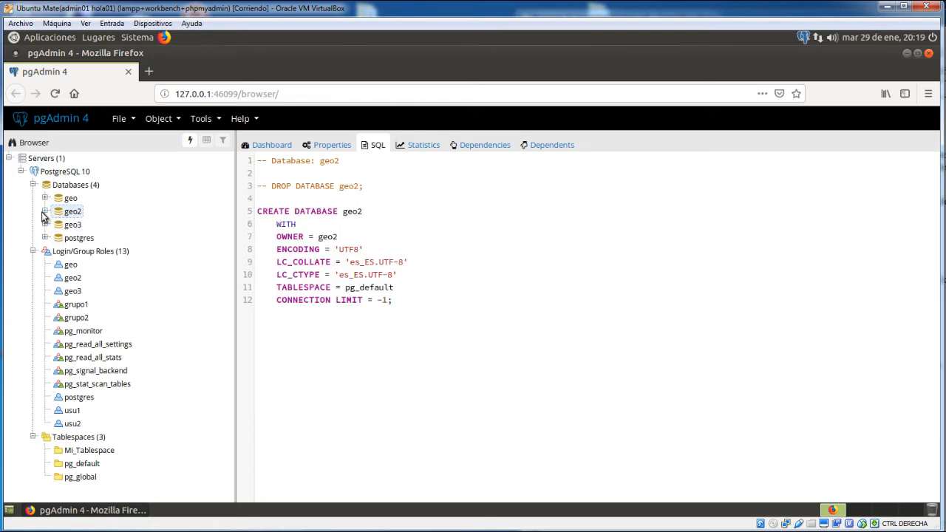
# Expand the geo2 database down to the tables of its public schema to check the restored objects
pyautogui.click(44, 211)
pyautogui.moveTo(226, 254); pyautogui.dragTo(231, 306)
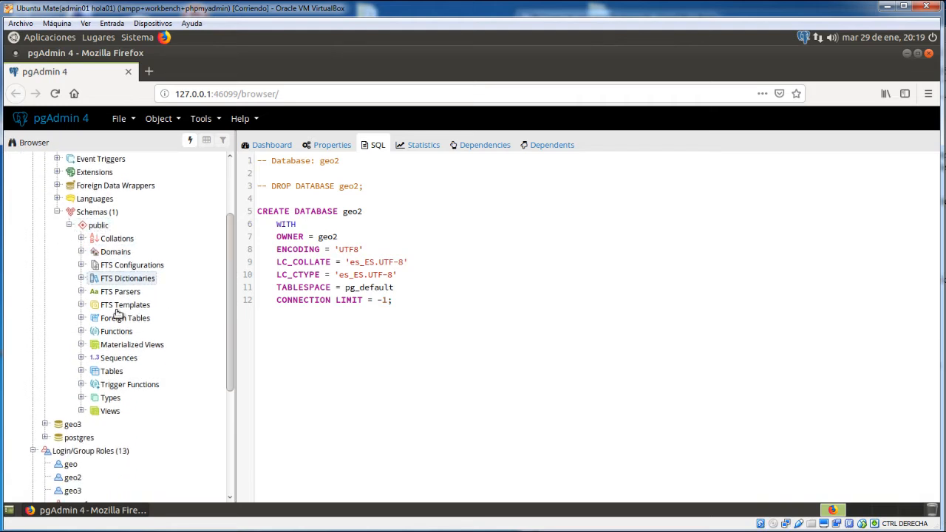
pyautogui.click(97, 376)
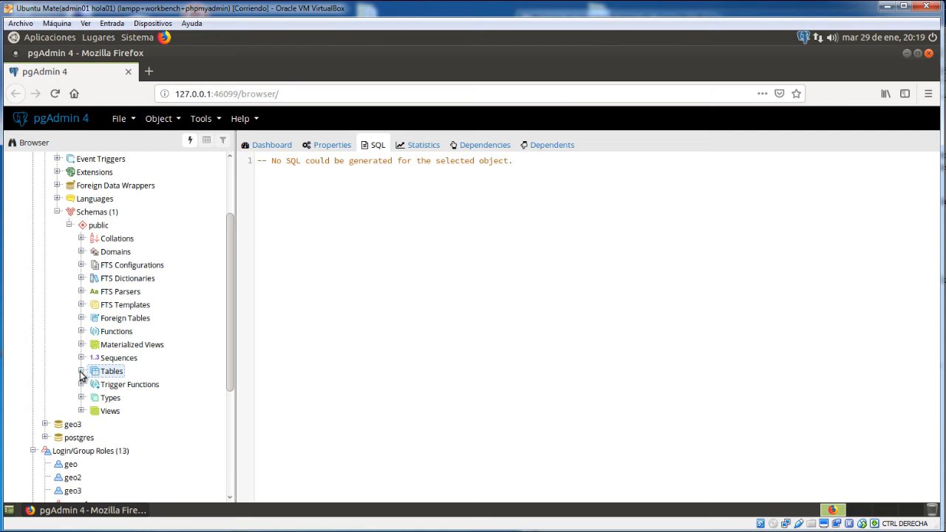
pyautogui.click(82, 371)
pyautogui.click(148, 388)
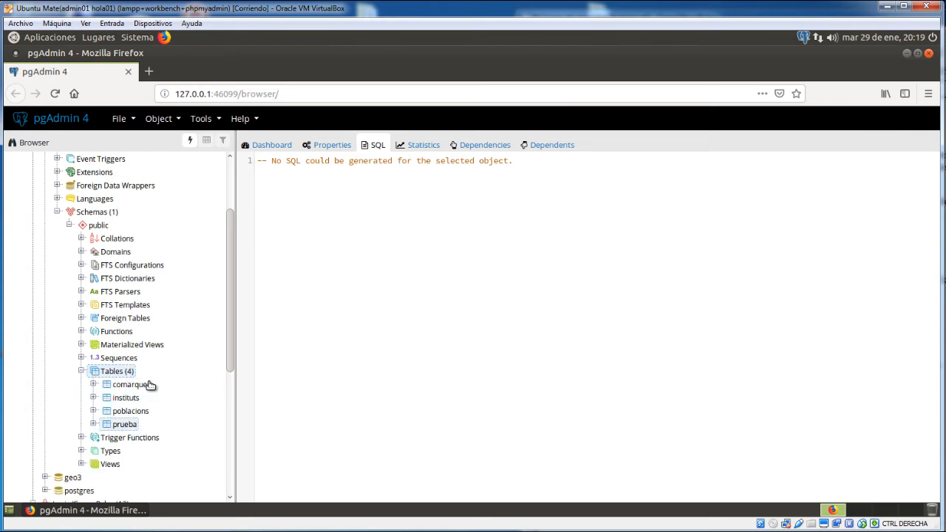
pyautogui.moveTo(230, 319); pyautogui.dragTo(229, 348)
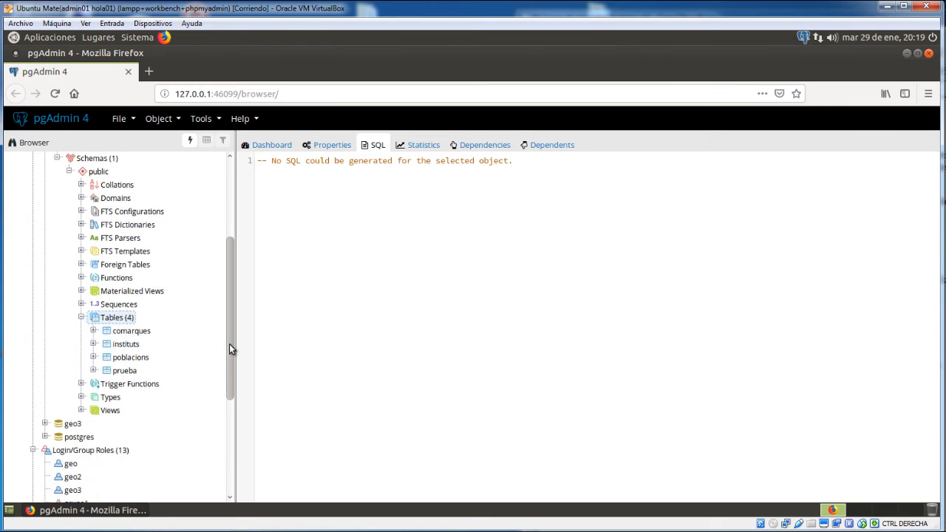
# Open a query on geo2 from the comarques table and run "select * from comarques;"
pyautogui.click(130, 331)
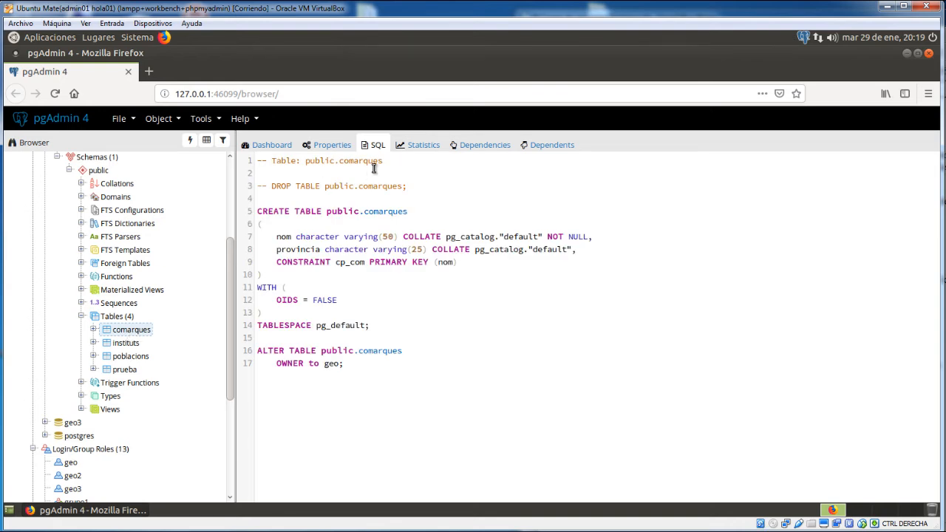
pyautogui.click(201, 119)
pyautogui.click(216, 137)
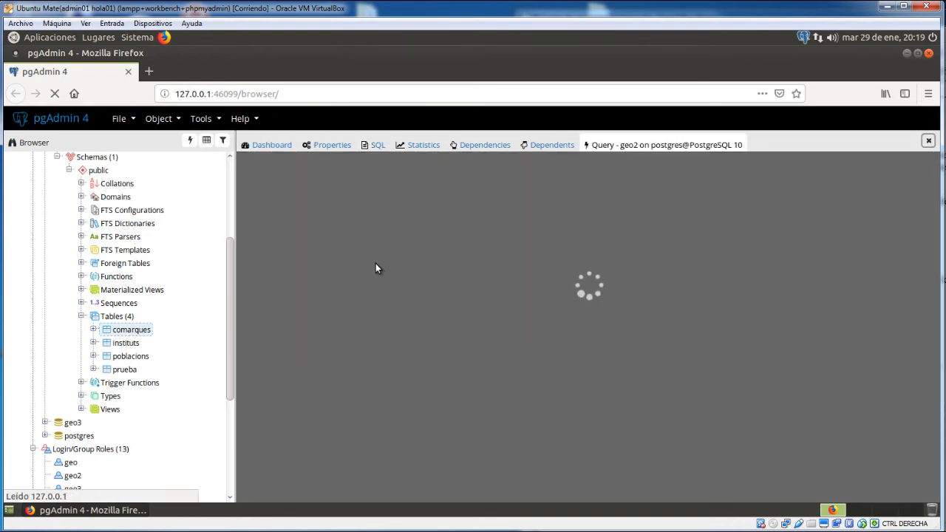
pyautogui.write('select')
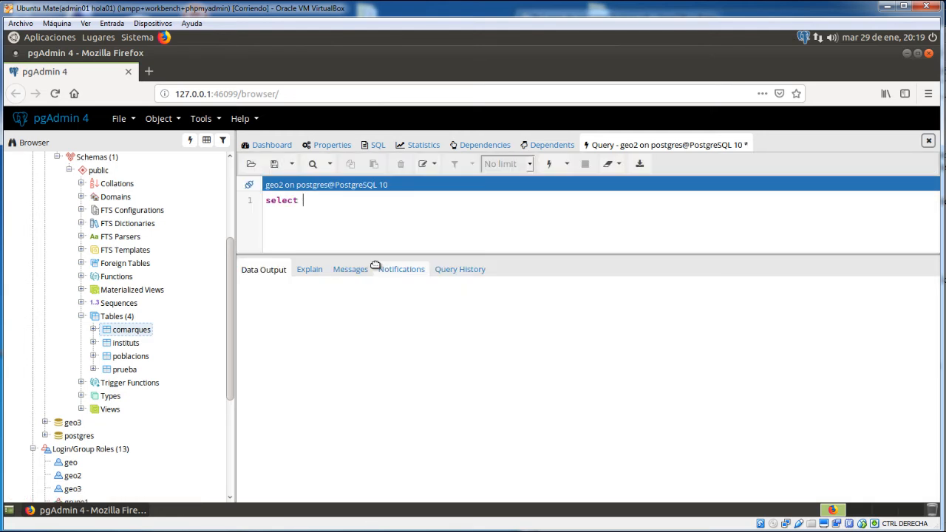
pyautogui.write(' * from comarques;')
pyautogui.click(549, 163)
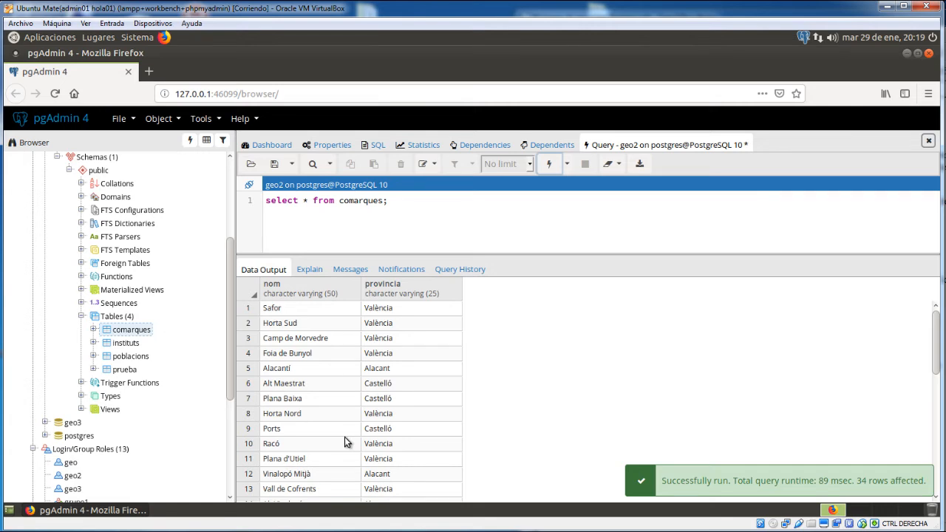
pyautogui.moveTo(230, 266); pyautogui.dragTo(217, 189)
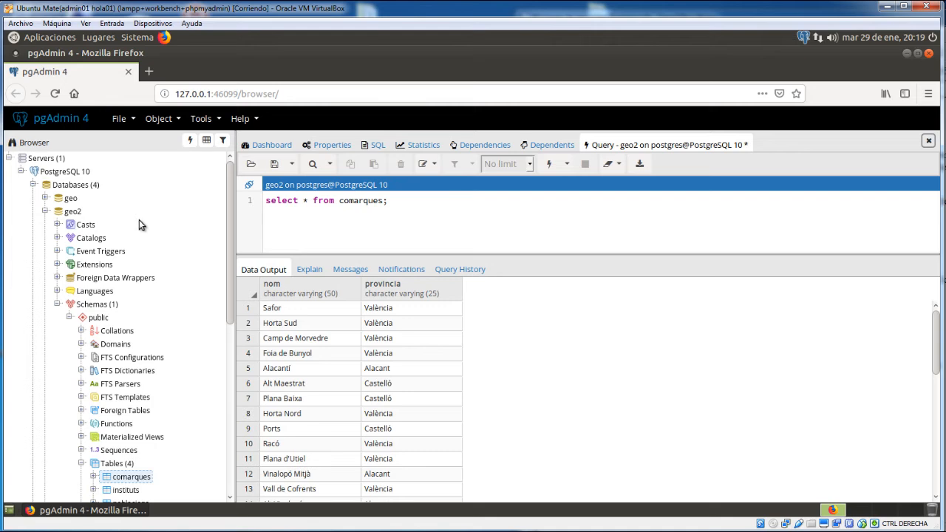
pyautogui.rightClick(87, 172)
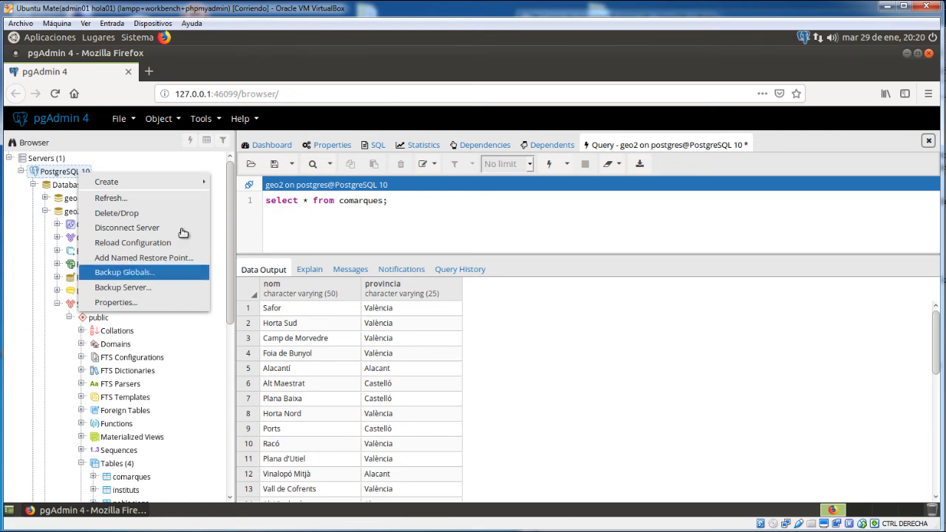
pyautogui.click(212, 170)
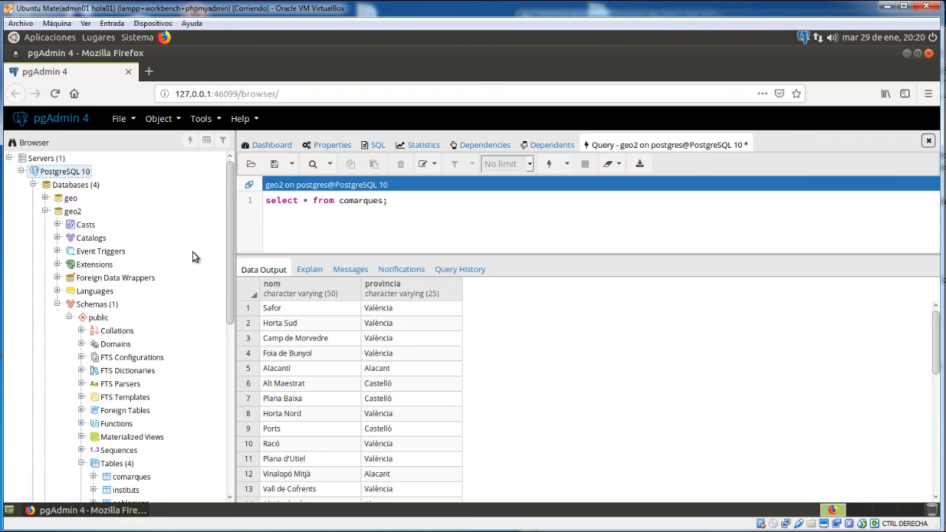
# Start a backup of geo2's comarques table and name the backup file comarques
pyautogui.scroll(-2, 184, 318)
pyautogui.rightClick(134, 400)
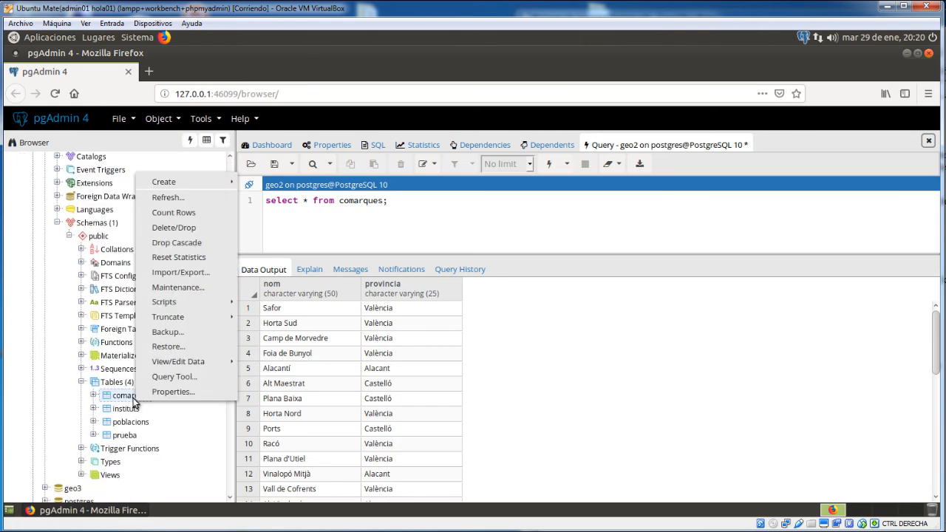
pyautogui.click(172, 333)
pyautogui.click(360, 208)
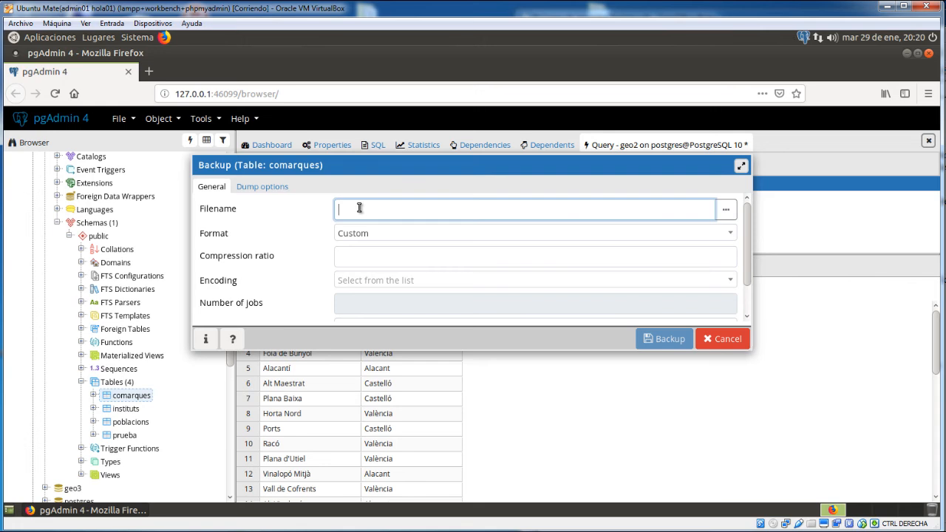
pyautogui.write('comarques')
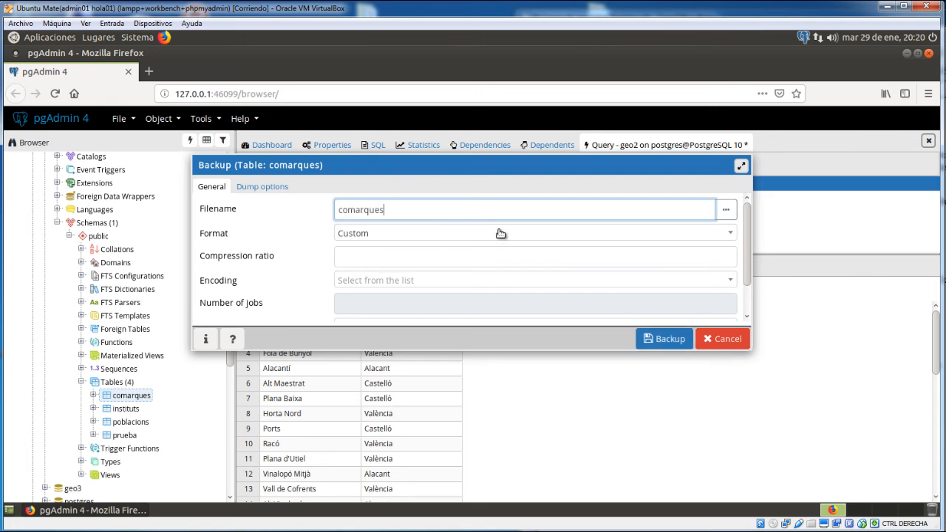
# Review the available backup formats, keeping Custom, and look over the dump options for the comarques table
pyautogui.click(726, 234)
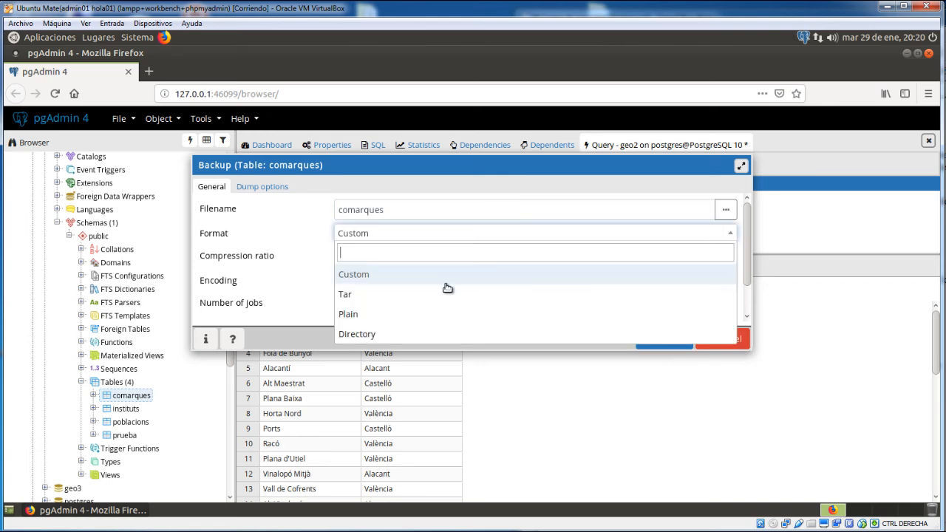
pyautogui.click(385, 278)
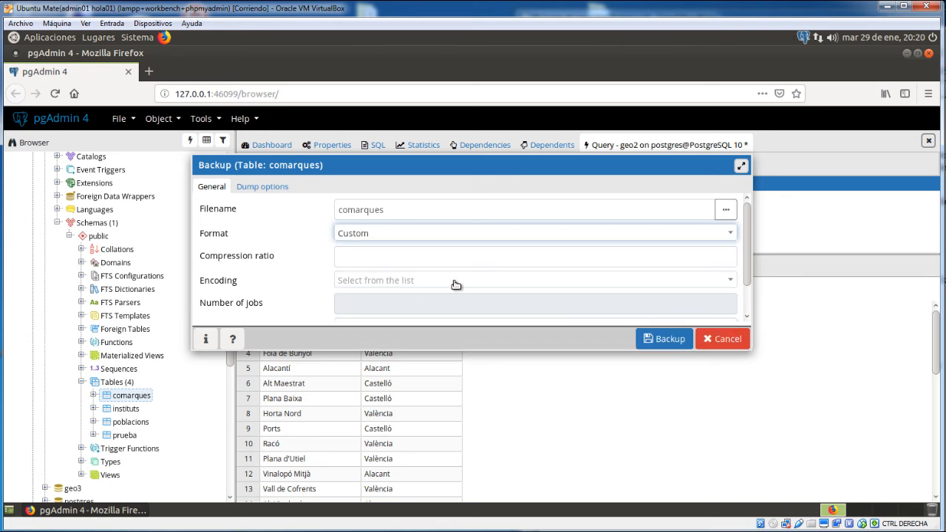
pyautogui.click(261, 186)
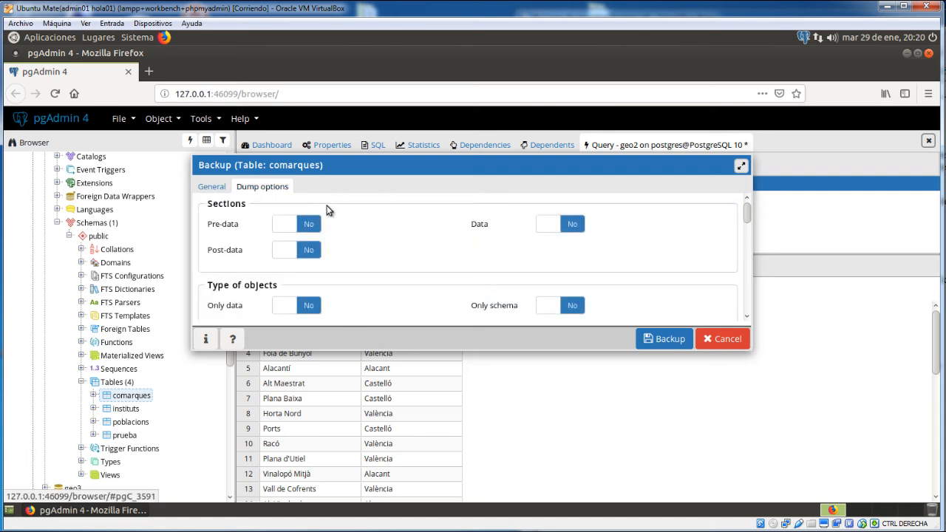
pyautogui.moveTo(746, 213)
pyautogui.mouseDown()
pyautogui.moveTo(746, 303)
pyautogui.moveTo(732, 226)
pyautogui.moveTo(739, 215)
pyautogui.mouseUp()
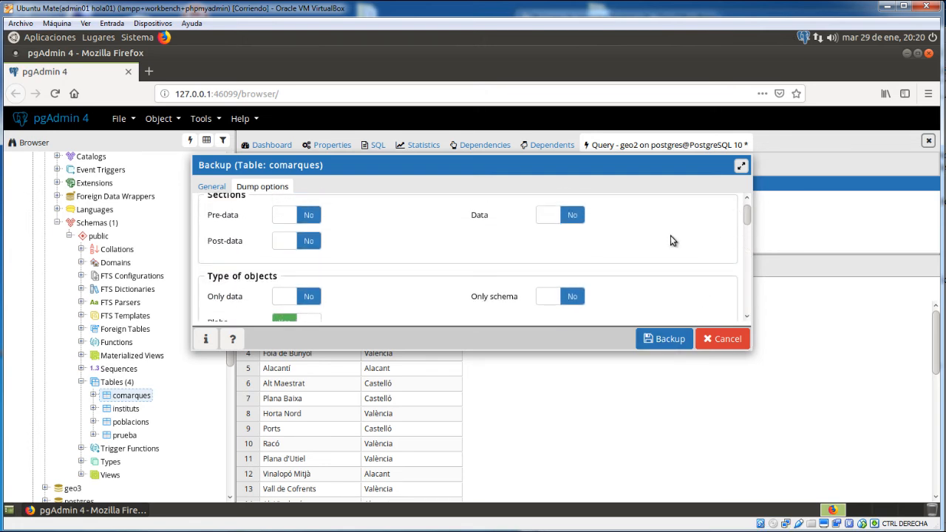
# Set the backup format to Plain and run the comarques table backup
pyautogui.click(212, 187)
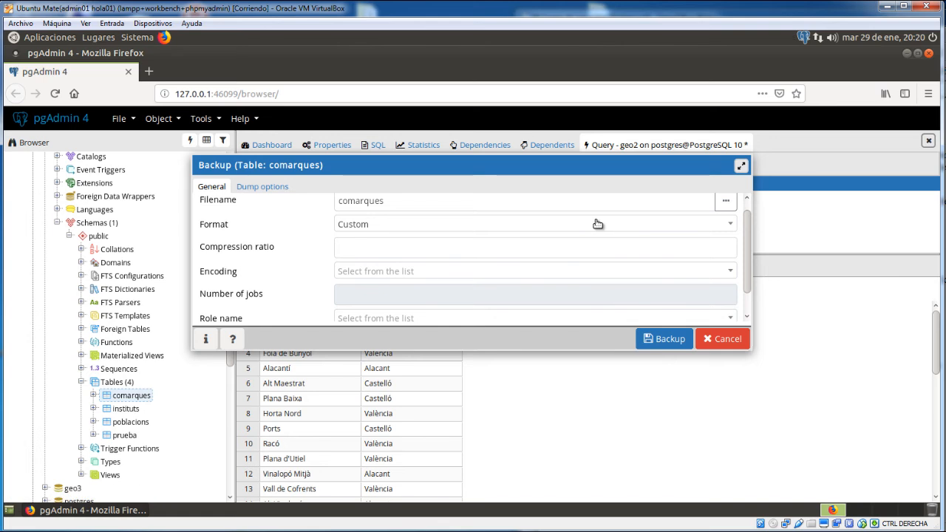
pyautogui.click(474, 238)
pyautogui.click(363, 306)
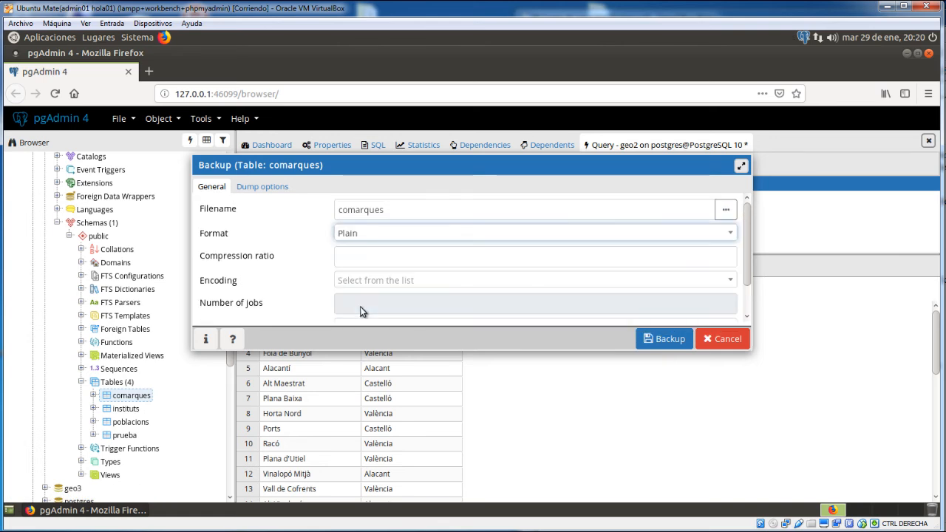
pyautogui.click(664, 339)
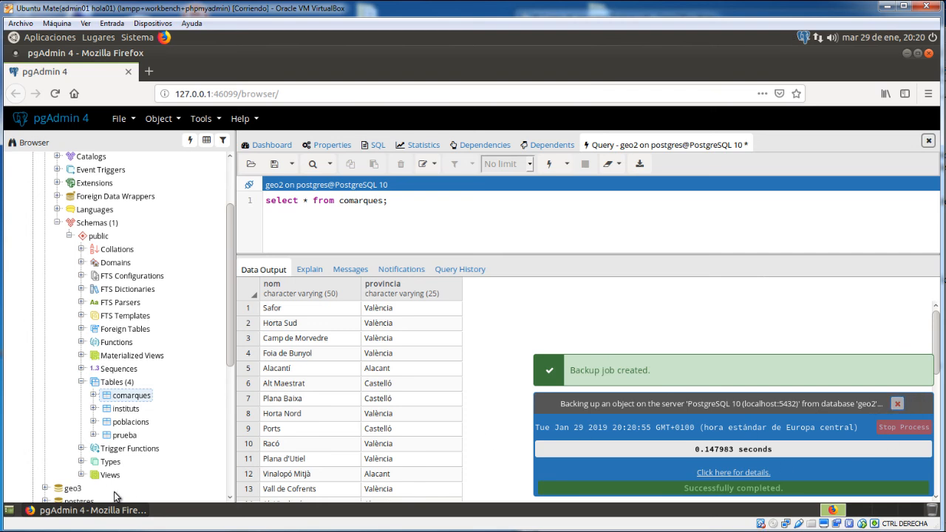
# Minimize the browser, open the home folder in the file manager and open the comarques backup file in Pluma
pyautogui.click(908, 53)
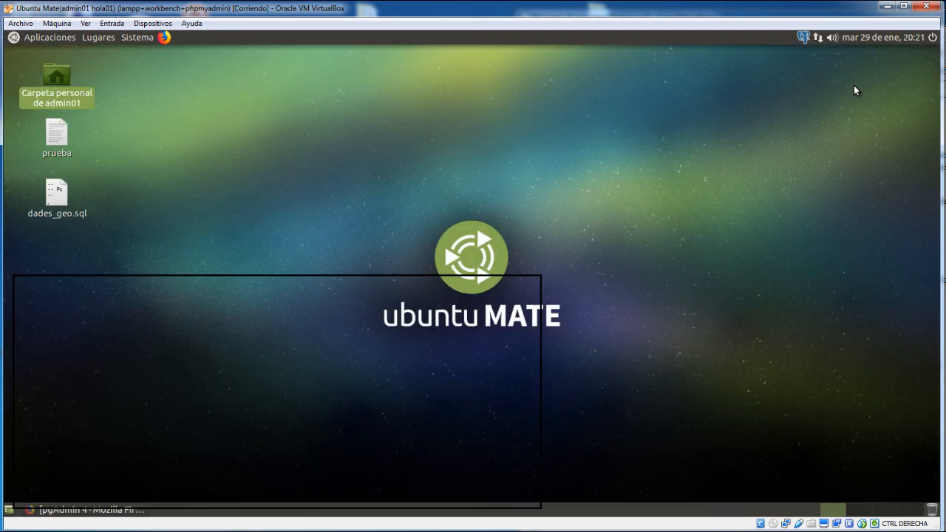
pyautogui.doubleClick(48, 79)
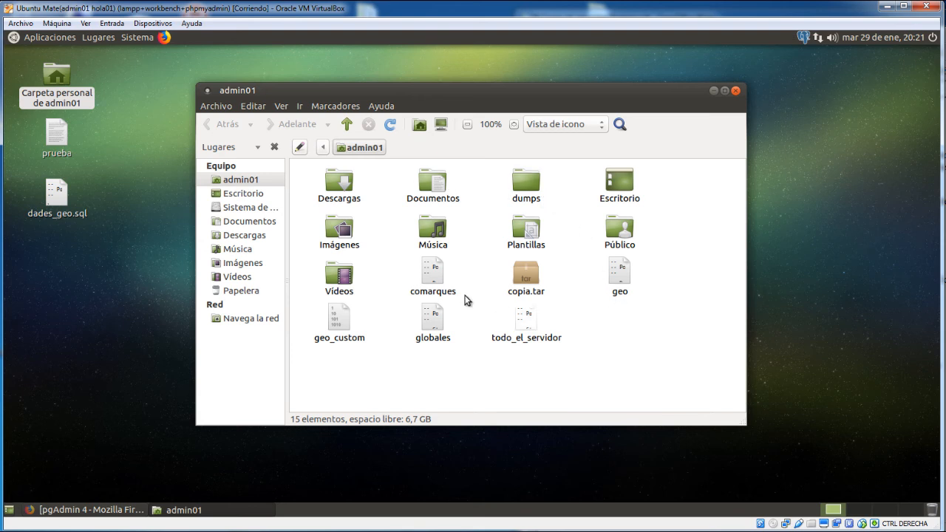
pyautogui.click(433, 269)
pyautogui.rightClick(433, 268)
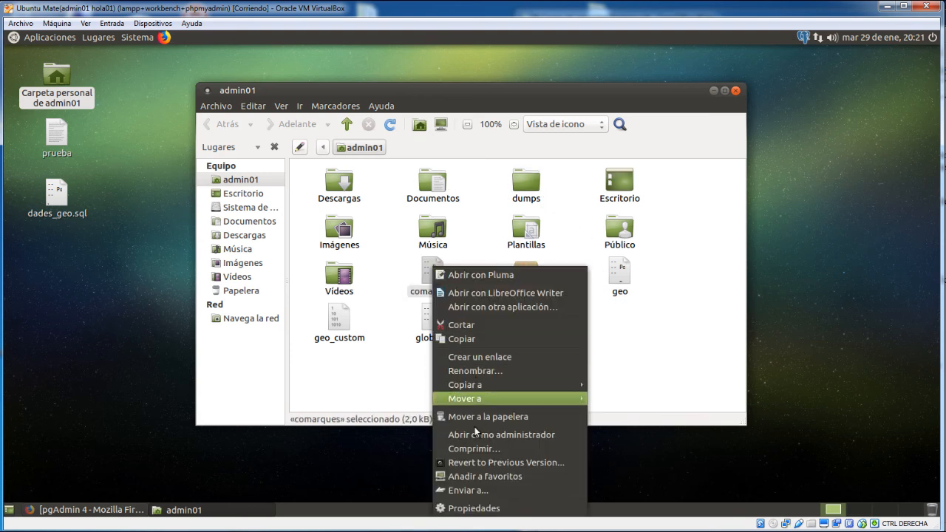
pyautogui.click(481, 275)
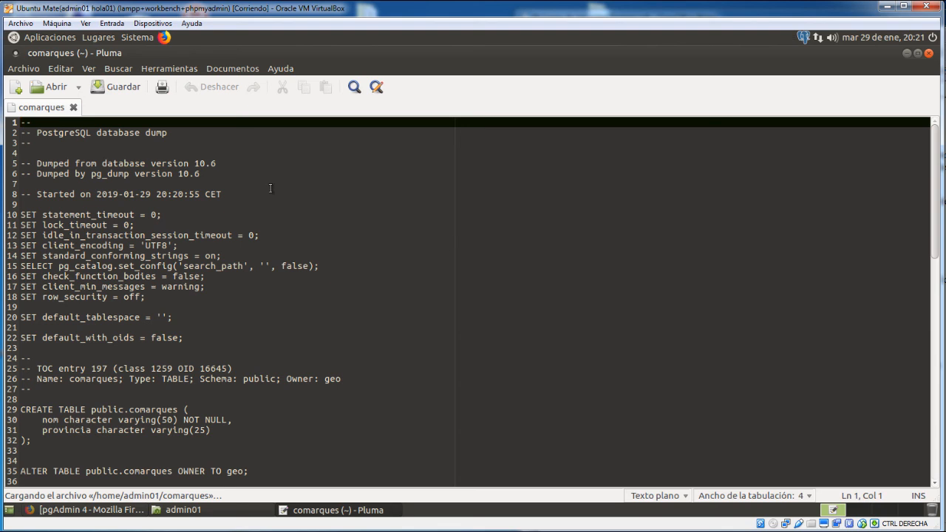
# Examine the comarques dump, highlighting its table creation, owner and COPY data sections through to the end, close Pluma and return to pgAdmin
pyautogui.scroll(-6, 153, 203)
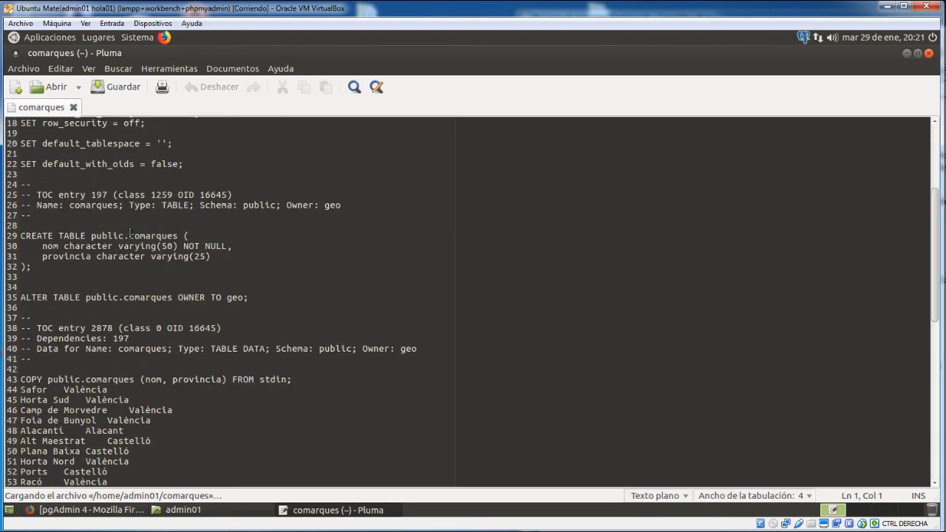
pyautogui.moveTo(77, 228); pyautogui.dragTo(89, 259)
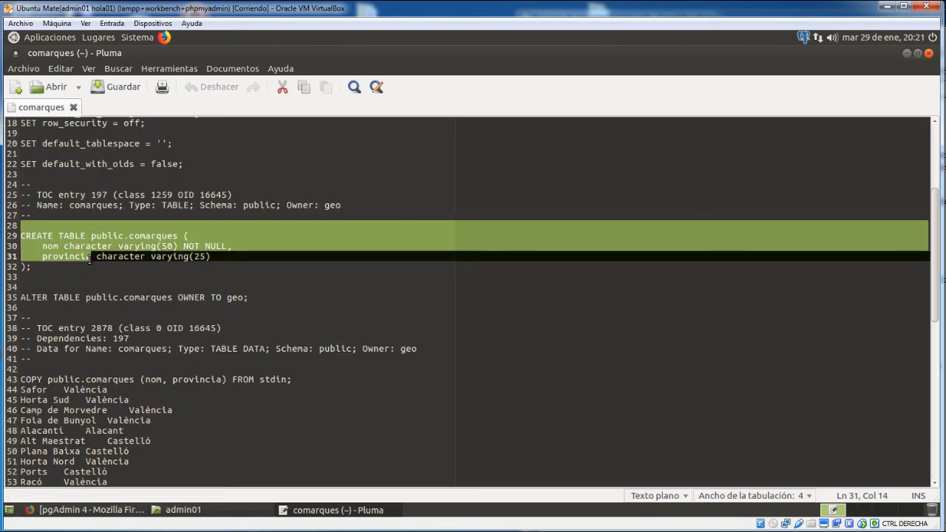
pyautogui.scroll(-4, 168, 267)
pyautogui.moveTo(151, 166); pyautogui.dragTo(212, 180)
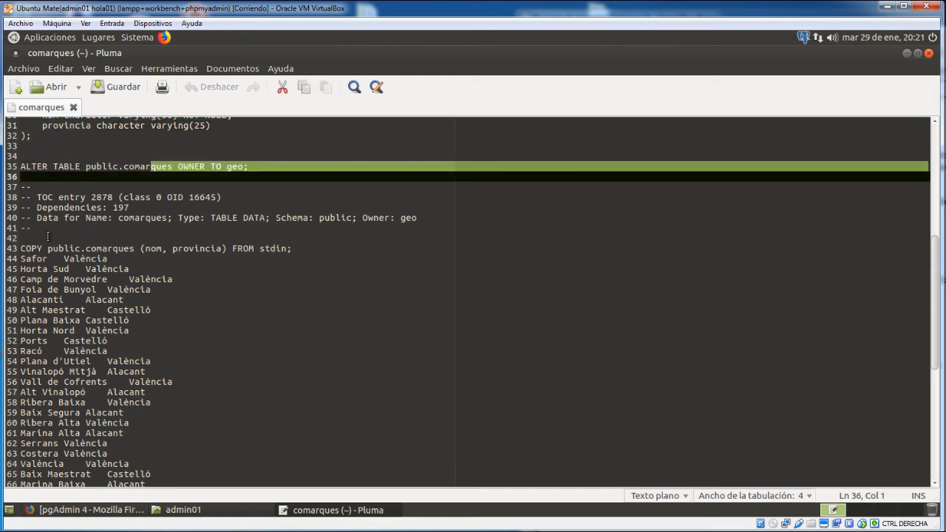
pyautogui.moveTo(23, 240); pyautogui.dragTo(80, 455)
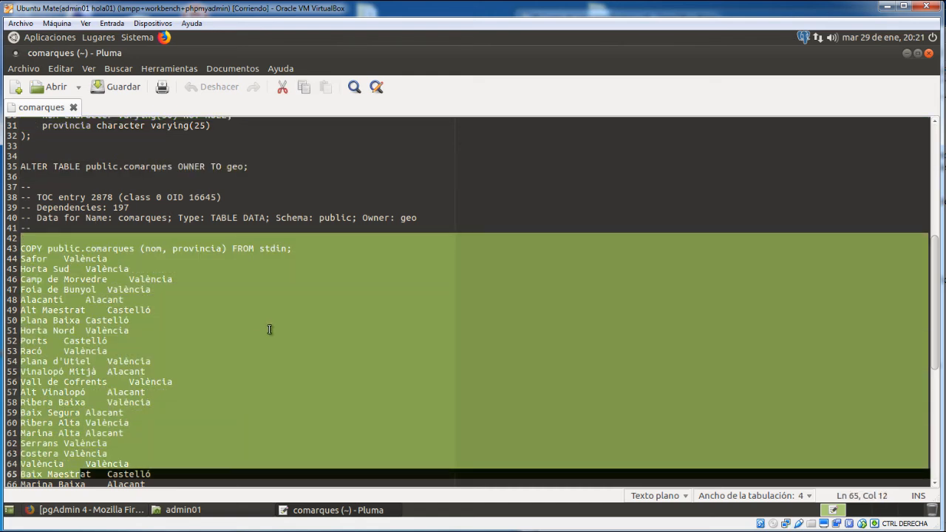
pyautogui.scroll(-6, 269, 326)
pyautogui.scroll(5, 266, 256)
pyautogui.scroll(-4, 193, 262)
pyautogui.scroll(-6, 193, 262)
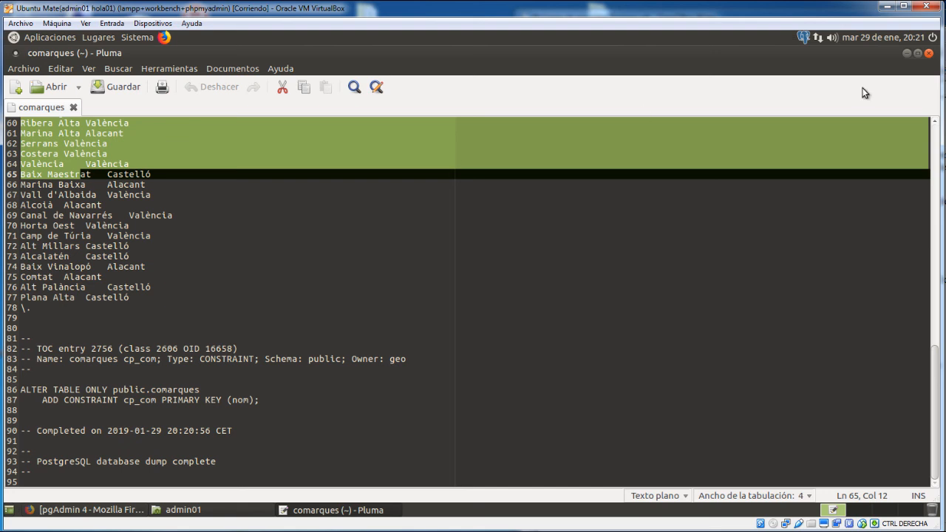
pyautogui.click(930, 53)
pyautogui.hotkey('alt', 'Tab')
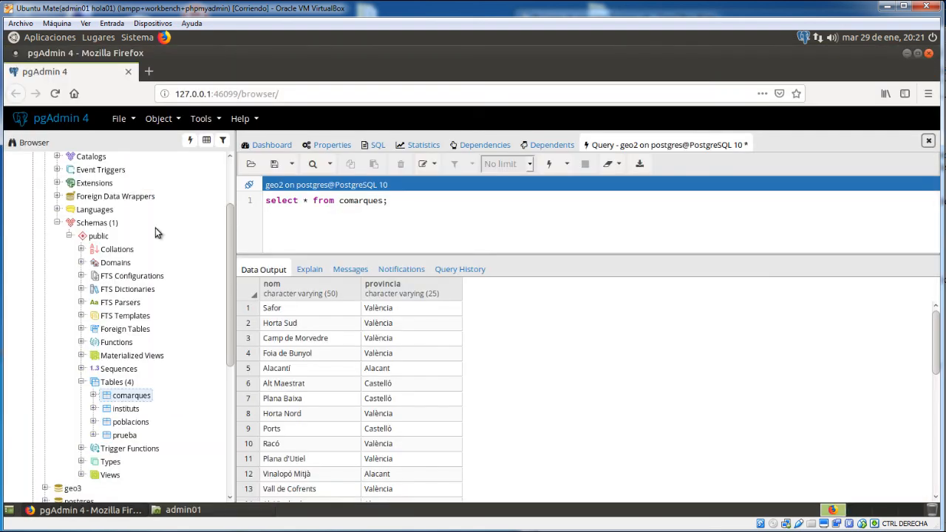